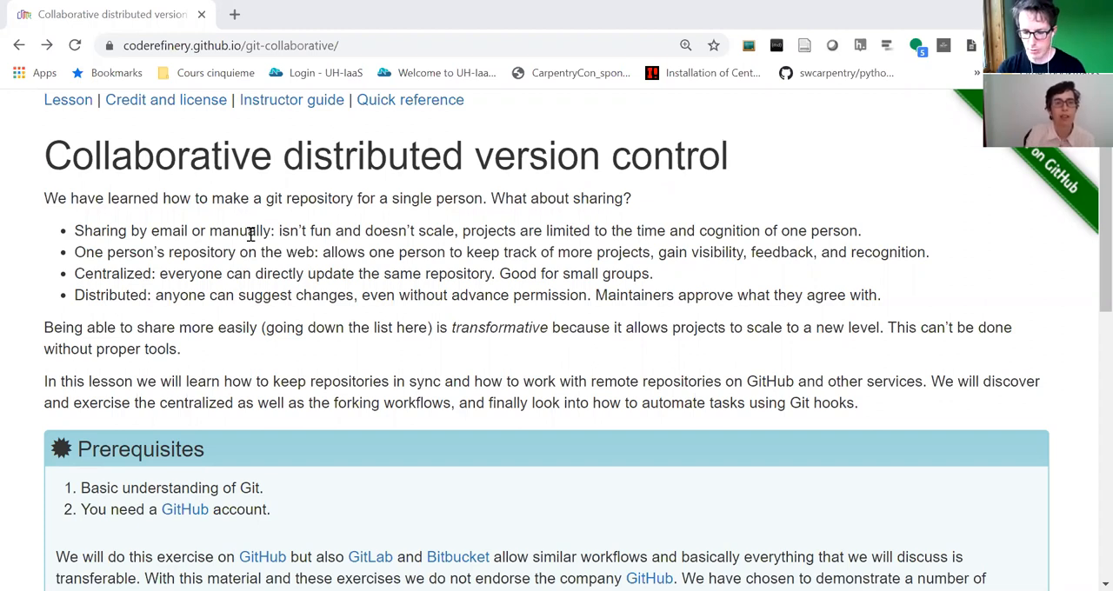
pyautogui.scroll(-1, 532, 349)
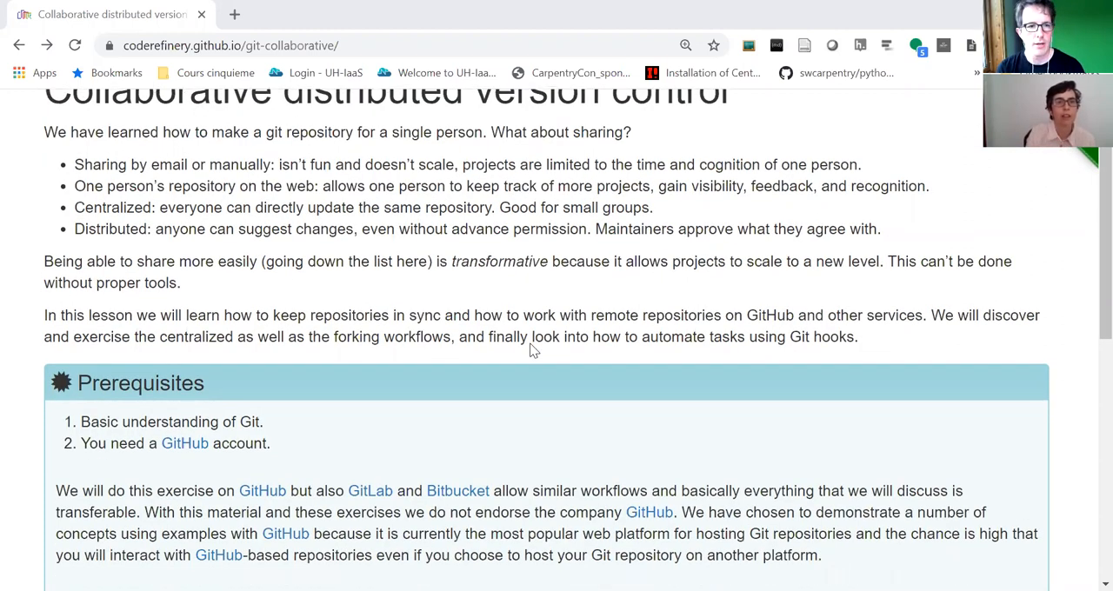
pyautogui.scroll(-1, 533, 350)
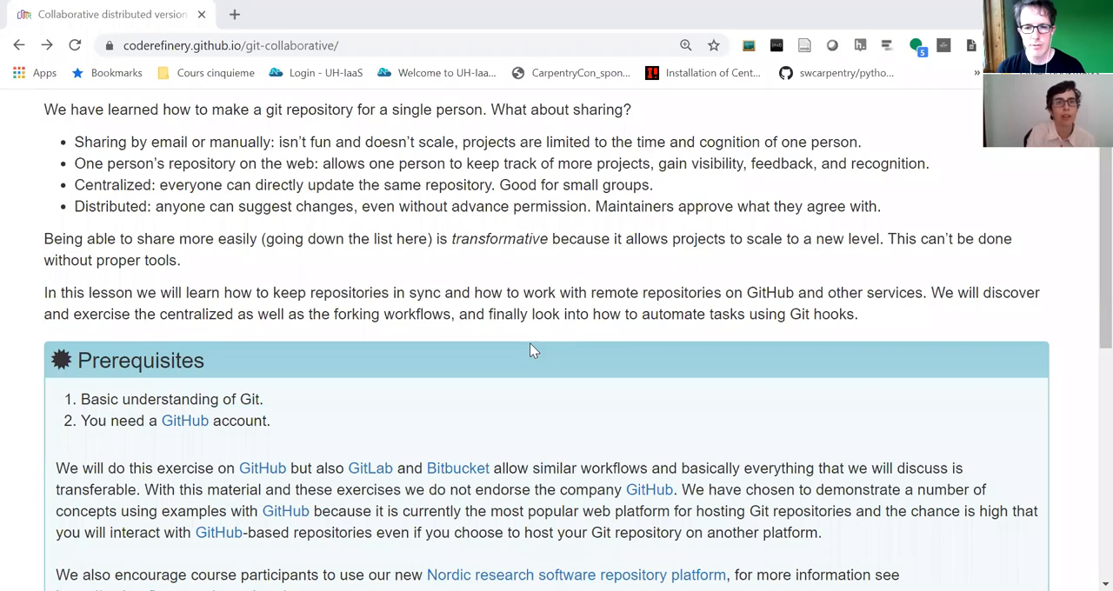
pyautogui.scroll(-1, 532, 350)
pyautogui.scroll(-1, 532, 349)
pyautogui.scroll(-1, 532, 350)
pyautogui.scroll(-1, 532, 350)
pyautogui.scroll(2, 532, 350)
pyautogui.scroll(-1, 532, 349)
pyautogui.scroll(-3, 532, 349)
pyautogui.scroll(-2, 533, 350)
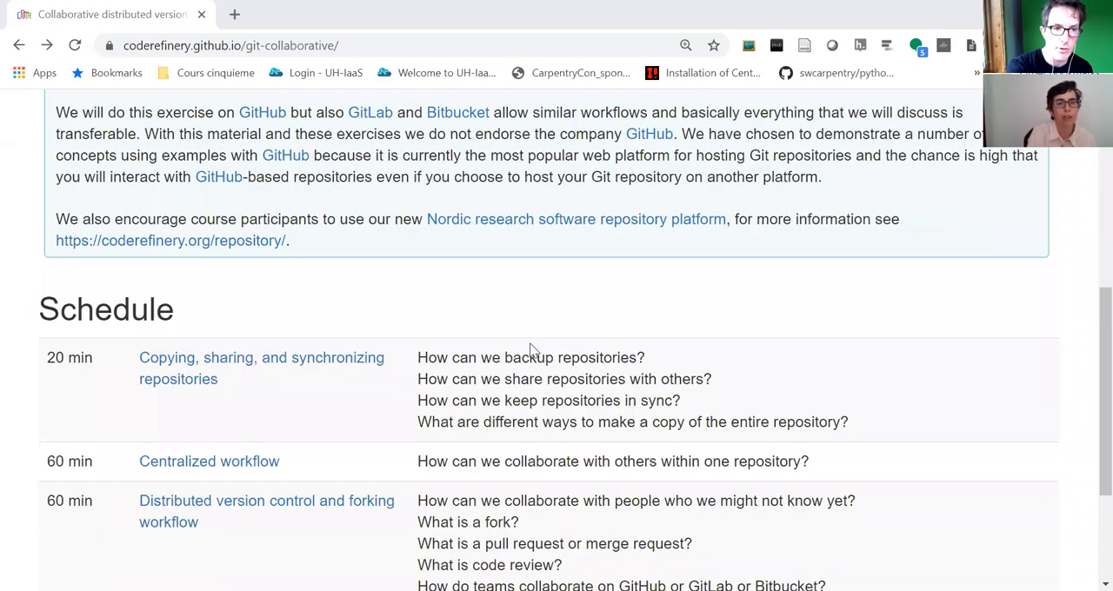
pyautogui.scroll(-2, 532, 350)
pyautogui.scroll(-1, 532, 350)
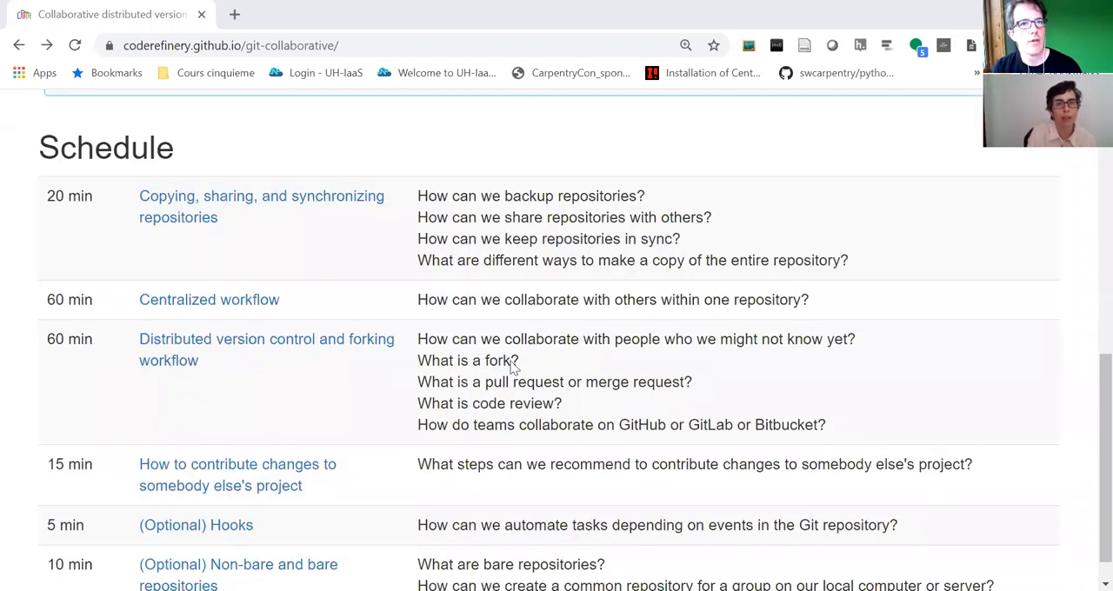
pyautogui.scroll(-1, 513, 366)
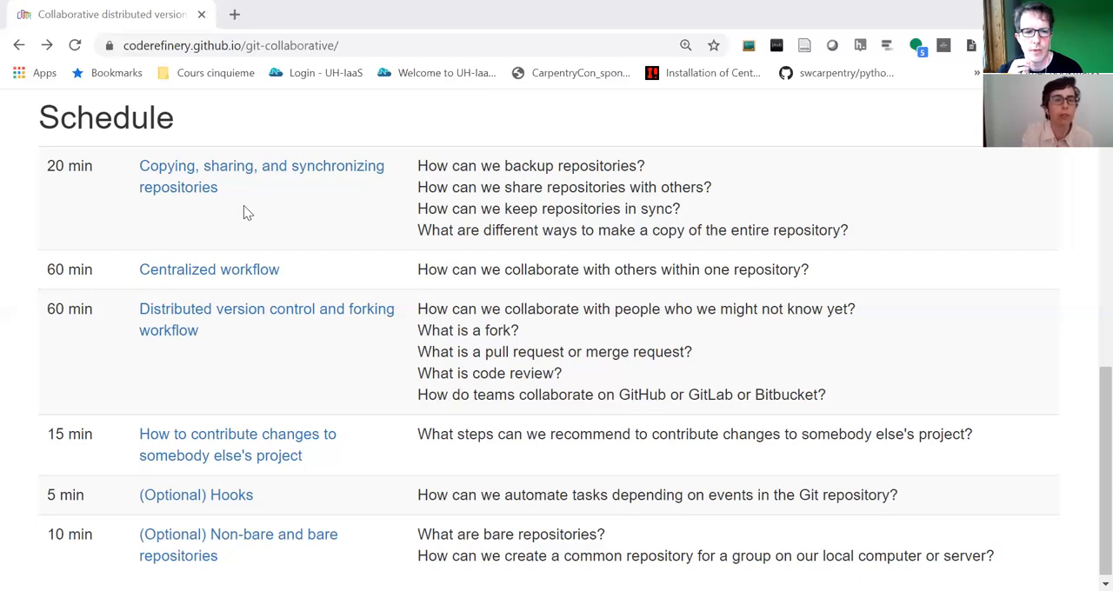
pyautogui.click(188, 172)
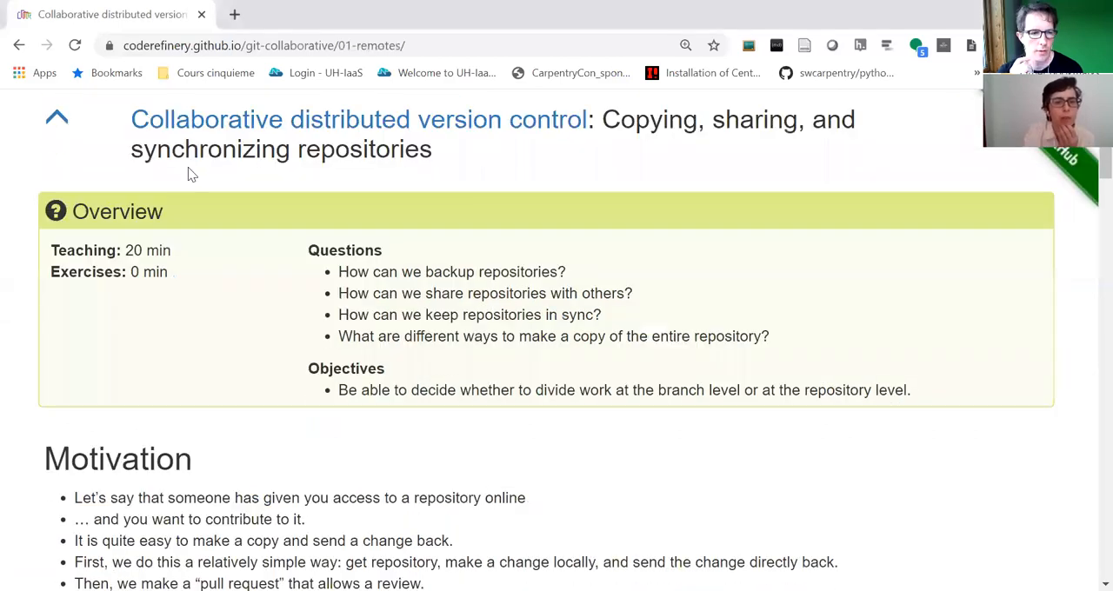
pyautogui.scroll(-3, 233, 313)
pyautogui.scroll(-5, 233, 313)
pyautogui.scroll(-3, 233, 313)
pyautogui.scroll(-2, 233, 313)
pyautogui.scroll(-2, 233, 313)
pyautogui.scroll(-2, 233, 313)
pyautogui.scroll(-2, 233, 313)
pyautogui.scroll(-2, 233, 313)
pyautogui.scroll(-2, 233, 314)
pyautogui.scroll(-2, 233, 313)
pyautogui.scroll(-1, 233, 313)
pyautogui.scroll(-1, 233, 314)
pyautogui.scroll(-1, 233, 313)
pyautogui.scroll(-4, 233, 313)
pyautogui.scroll(-1, 233, 314)
pyautogui.scroll(-1, 233, 313)
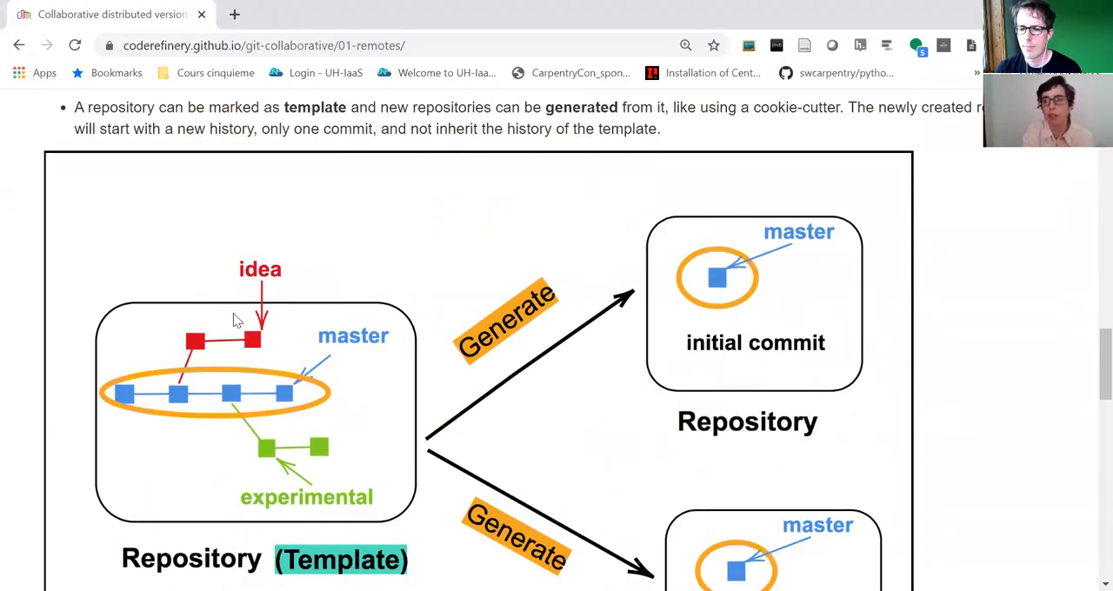
pyautogui.scroll(-1, 233, 313)
pyautogui.scroll(-2, 233, 314)
pyautogui.scroll(-2, 233, 313)
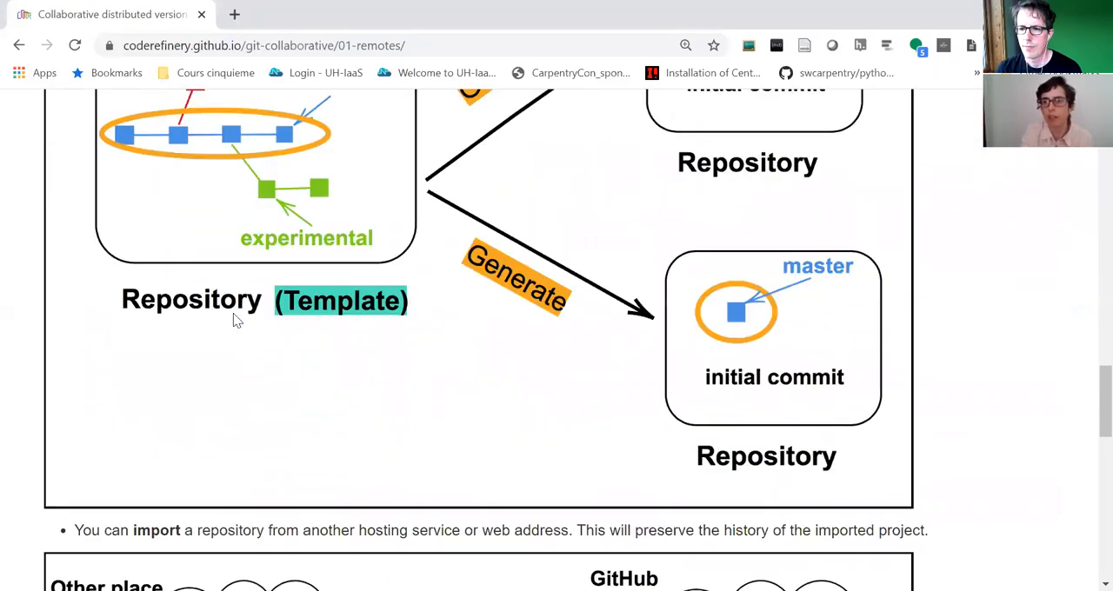
pyautogui.scroll(-1, 233, 313)
pyautogui.scroll(-3, 233, 314)
pyautogui.scroll(-1, 233, 313)
pyautogui.scroll(-1, 233, 314)
pyautogui.scroll(-2, 233, 313)
pyautogui.scroll(-2, 233, 314)
pyautogui.scroll(4, 233, 313)
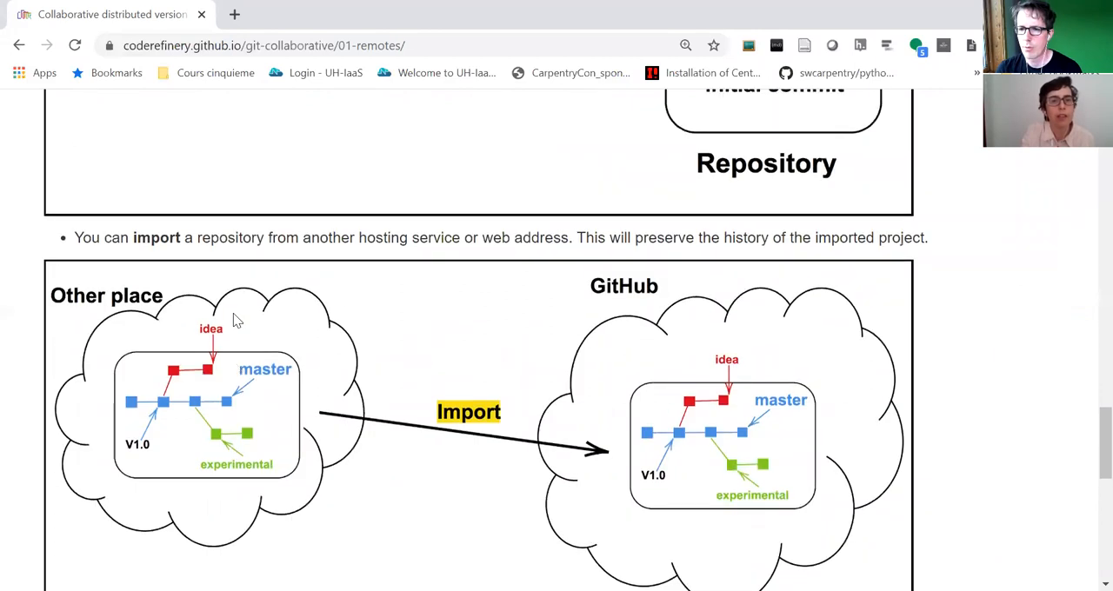
pyautogui.scroll(1, 233, 313)
pyautogui.scroll(1, 235, 320)
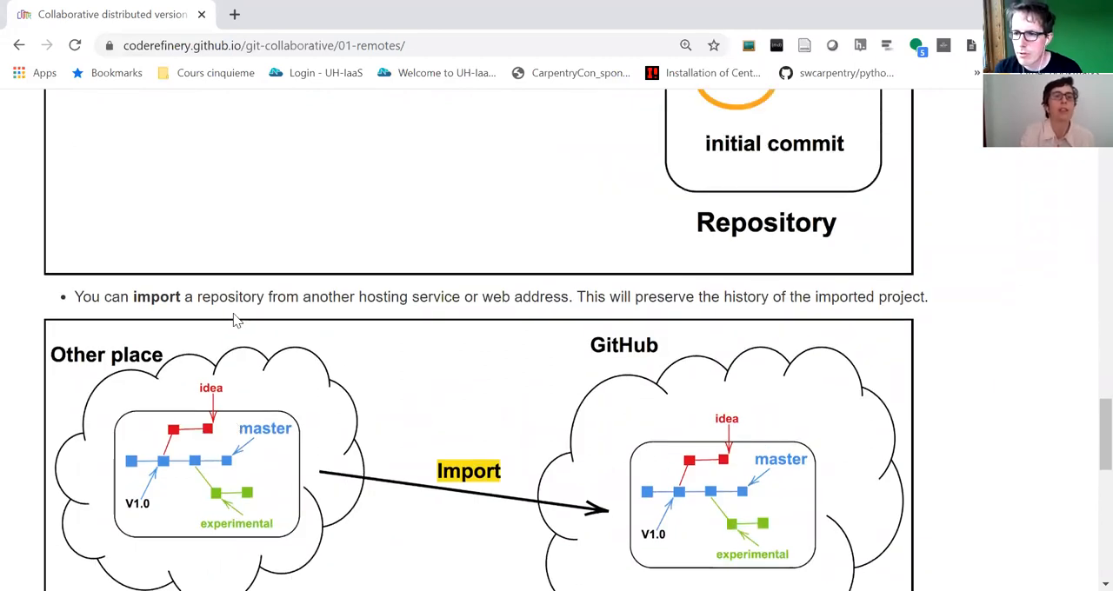
pyautogui.scroll(3, 233, 314)
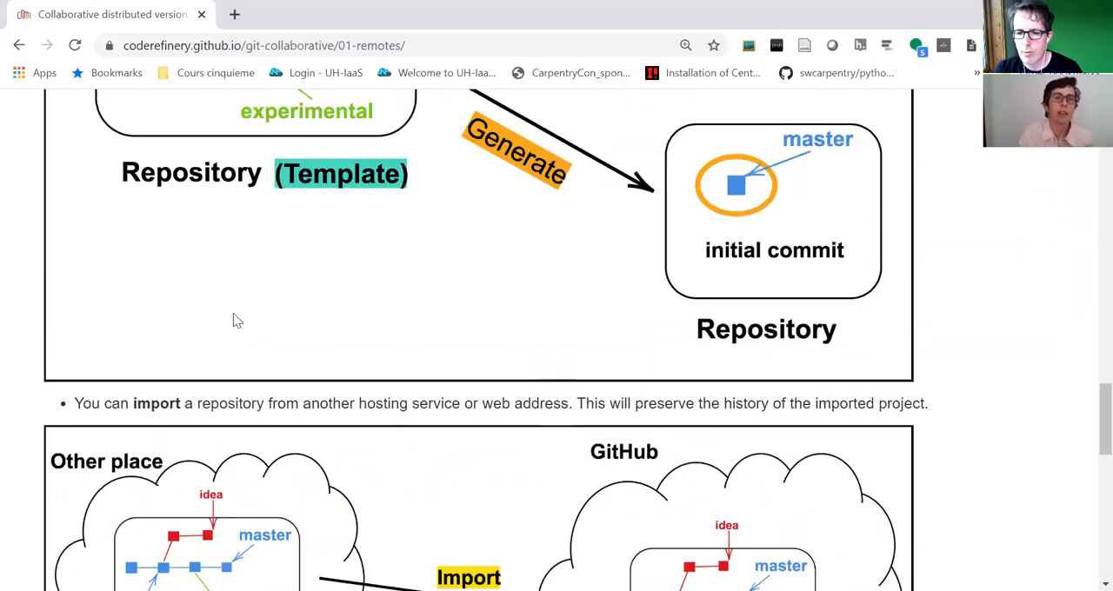
pyautogui.scroll(2, 233, 313)
pyautogui.scroll(2, 233, 313)
pyautogui.scroll(2, 233, 313)
pyautogui.scroll(1, 233, 313)
pyautogui.scroll(1, 233, 313)
pyautogui.scroll(2, 233, 313)
pyautogui.scroll(1, 233, 314)
pyautogui.scroll(1, 233, 314)
pyautogui.scroll(1, 233, 314)
pyautogui.scroll(1, 233, 313)
pyautogui.scroll(1, 233, 313)
pyautogui.scroll(1, 233, 313)
pyautogui.scroll(1, 233, 313)
pyautogui.scroll(1, 234, 314)
pyautogui.scroll(1, 233, 313)
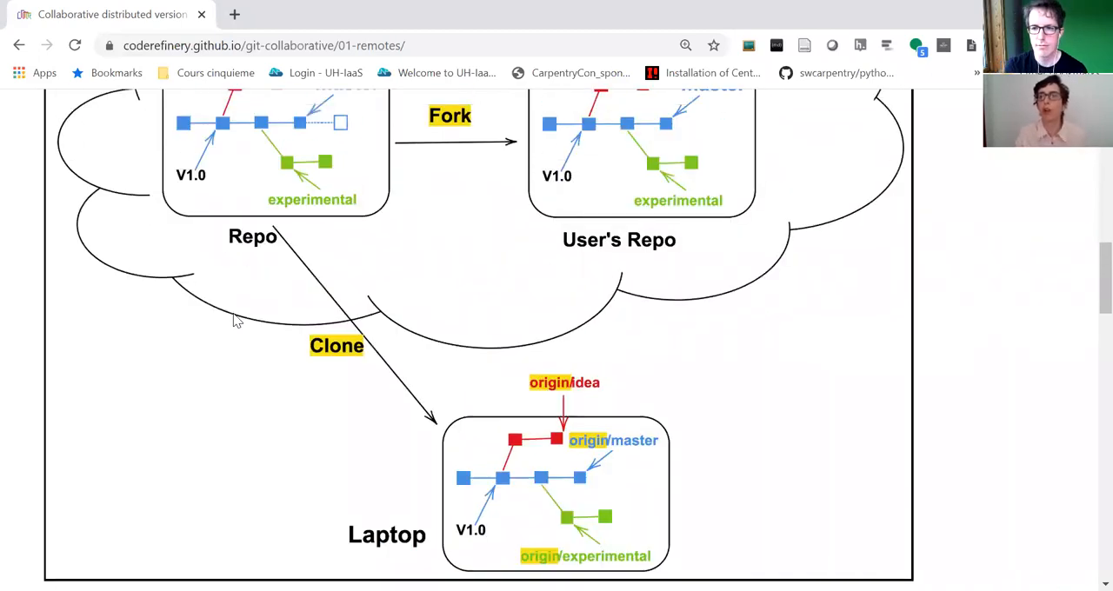
# Go back to the lesson index and bring up options for the 'Centralized workflow' link
pyautogui.click(19, 46)
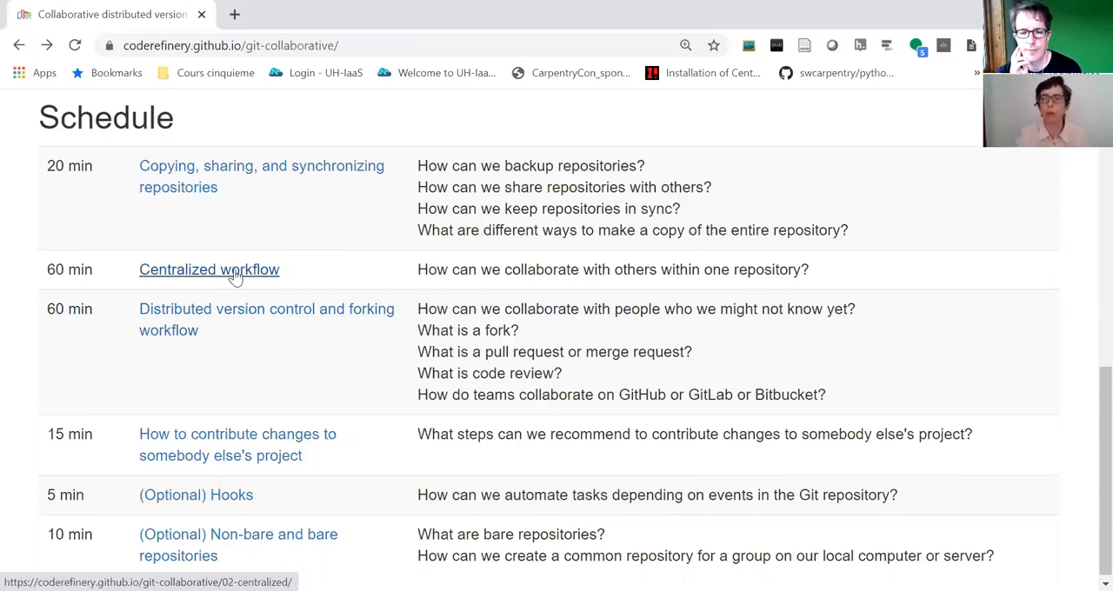
pyautogui.rightClick(235, 273)
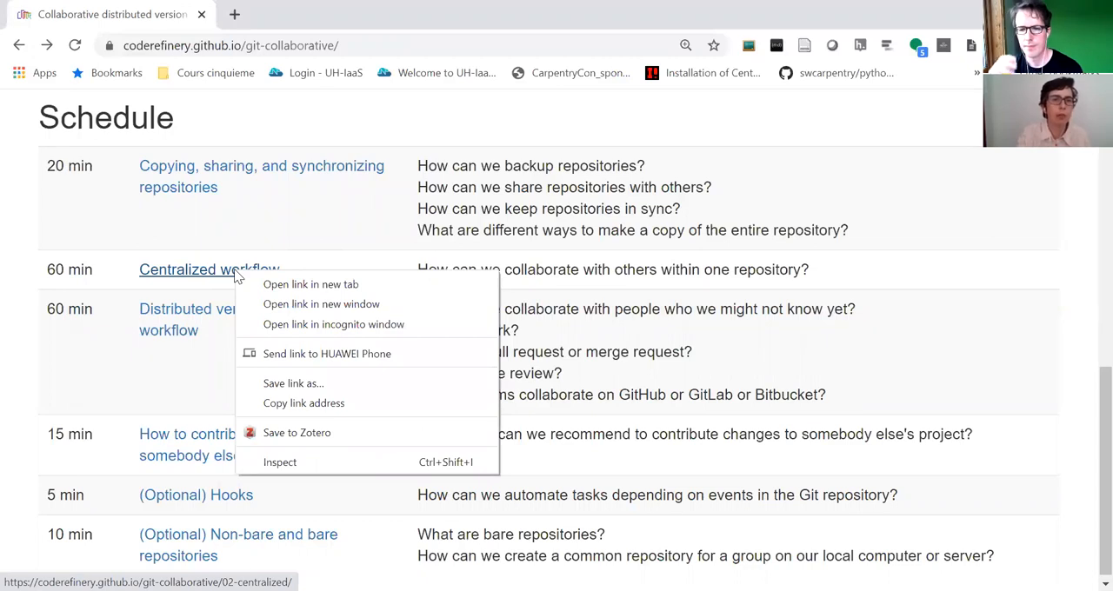
# Open the 'Centralized workflow' episode from the Schedule table
pyautogui.click(194, 271)
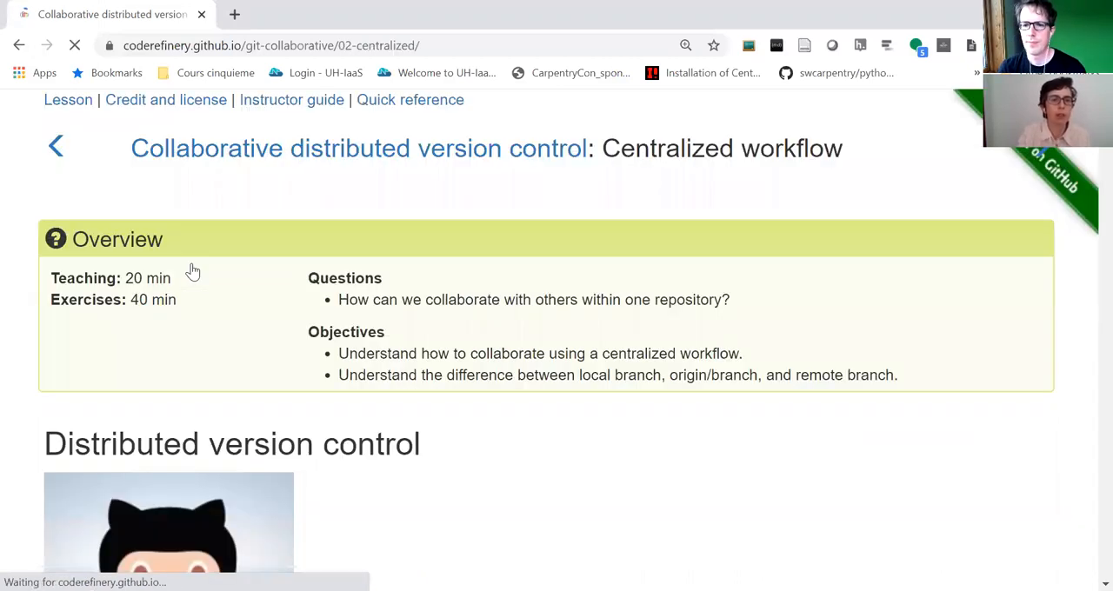
pyautogui.scroll(-2, 193, 271)
pyautogui.scroll(-5, 194, 271)
pyautogui.scroll(-4, 193, 272)
pyautogui.scroll(-4, 193, 271)
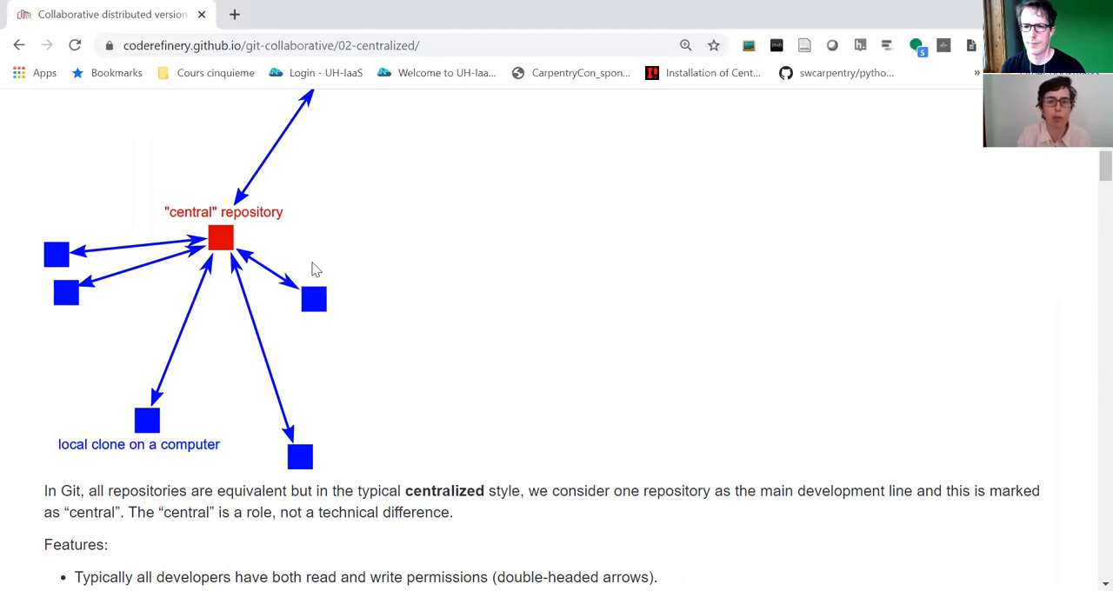
pyautogui.scroll(-4, 316, 270)
pyautogui.scroll(-3, 315, 270)
pyautogui.scroll(-4, 315, 270)
pyautogui.scroll(-4, 315, 271)
pyautogui.scroll(-2, 313, 264)
pyautogui.scroll(-1, 314, 263)
pyautogui.scroll(-1, 313, 263)
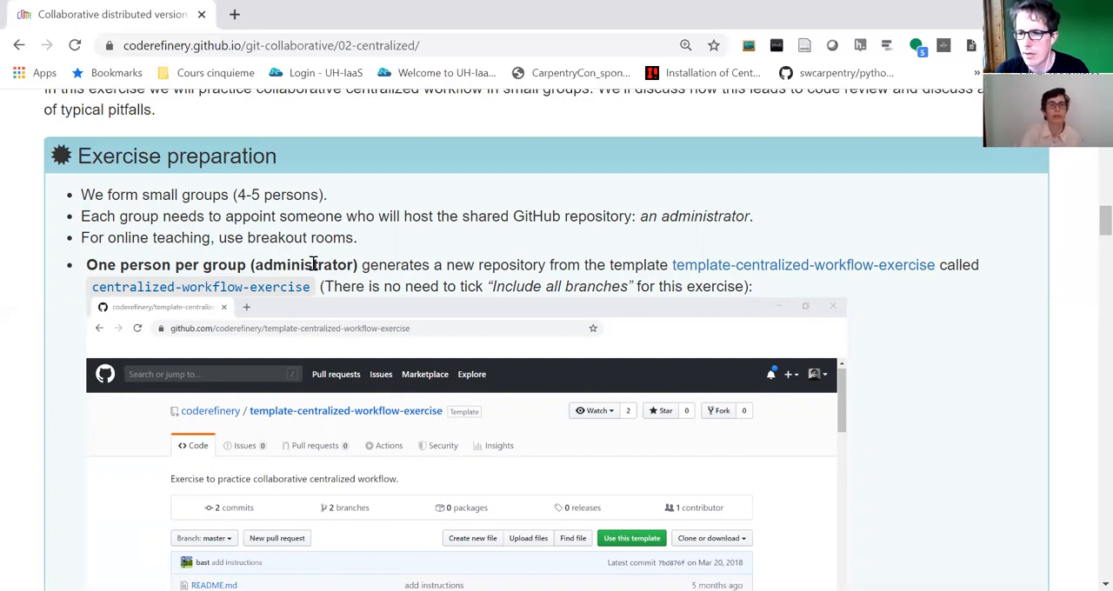
pyautogui.scroll(-1, 313, 264)
pyautogui.scroll(-1, 313, 264)
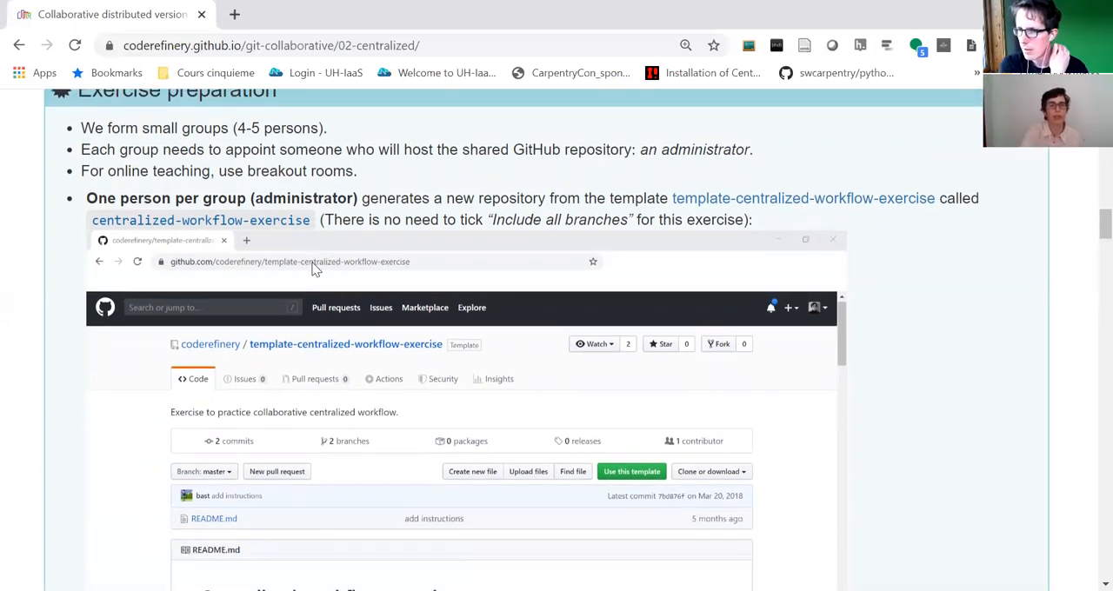
pyautogui.scroll(-1, 315, 268)
pyautogui.scroll(-1, 315, 268)
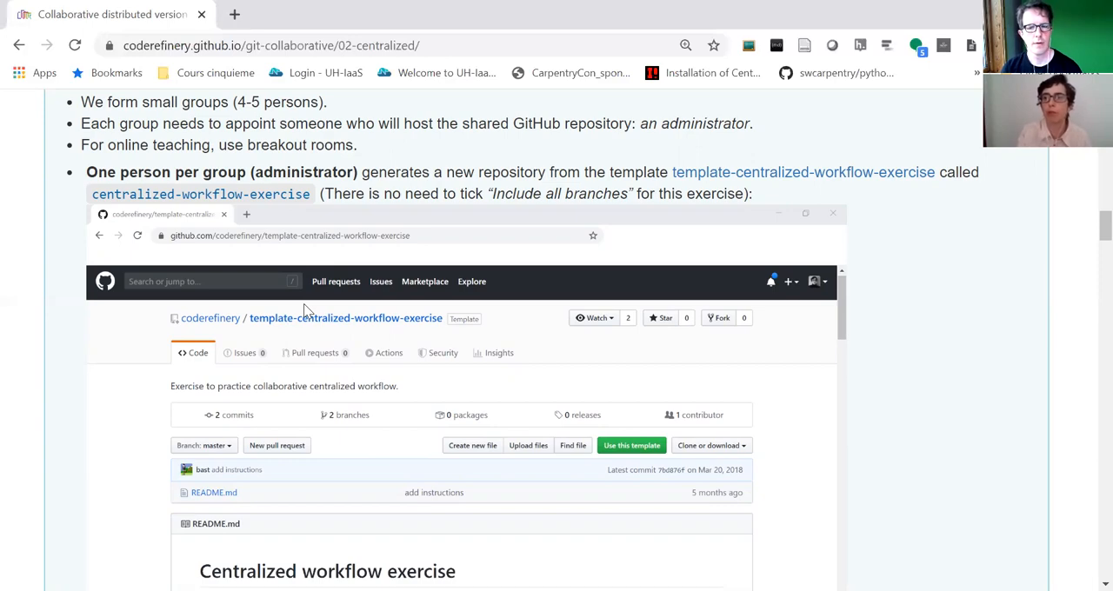
pyautogui.scroll(-1, 341, 306)
pyautogui.scroll(-3, 341, 307)
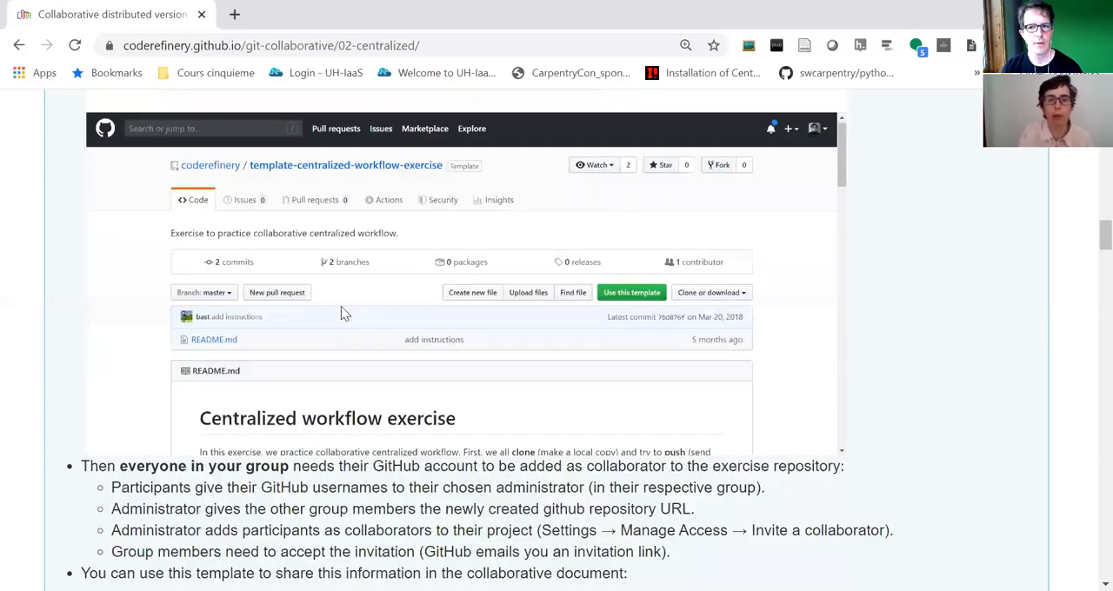
pyautogui.scroll(-4, 341, 306)
pyautogui.scroll(-3, 341, 306)
pyautogui.scroll(-3, 341, 306)
pyautogui.scroll(-1, 341, 306)
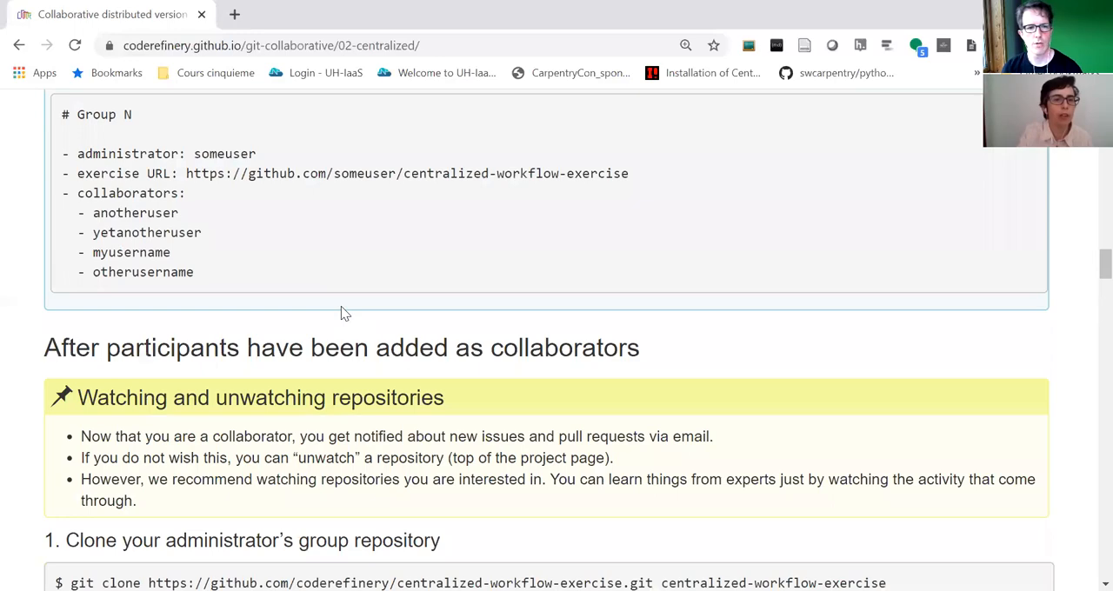
pyautogui.scroll(-2, 341, 306)
pyautogui.scroll(-2, 341, 307)
pyautogui.scroll(-1, 341, 306)
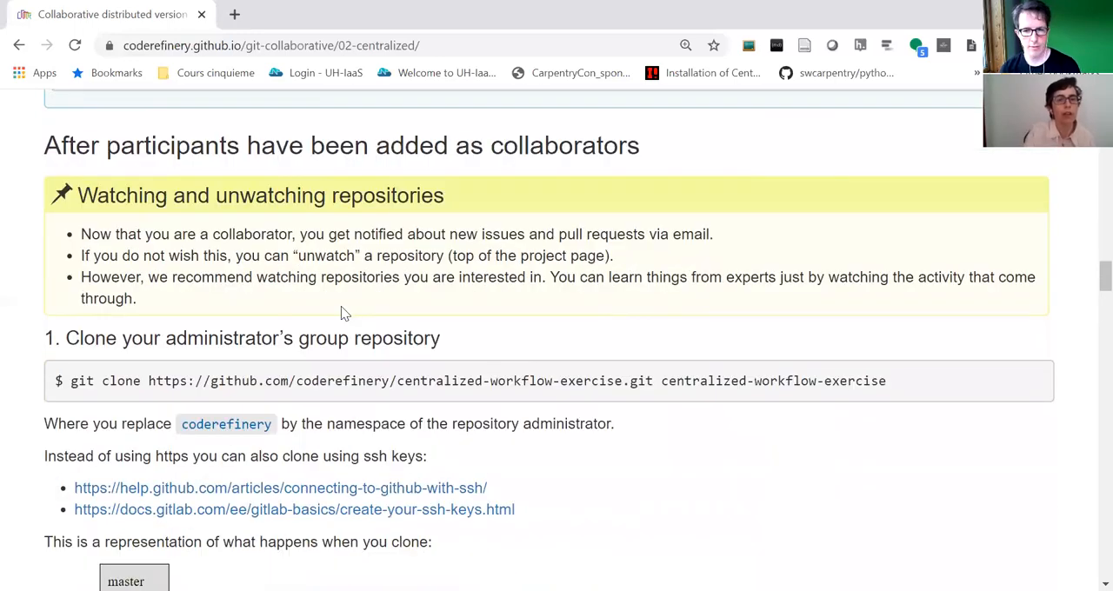
pyautogui.scroll(-2, 341, 306)
pyautogui.scroll(-3, 341, 306)
pyautogui.scroll(-3, 341, 306)
pyautogui.scroll(-2, 341, 306)
pyautogui.scroll(-3, 341, 306)
pyautogui.scroll(-3, 341, 309)
pyautogui.scroll(-1, 341, 310)
pyautogui.scroll(-4, 341, 309)
pyautogui.scroll(-3, 341, 310)
pyautogui.scroll(-2, 341, 312)
pyautogui.scroll(-2, 340, 311)
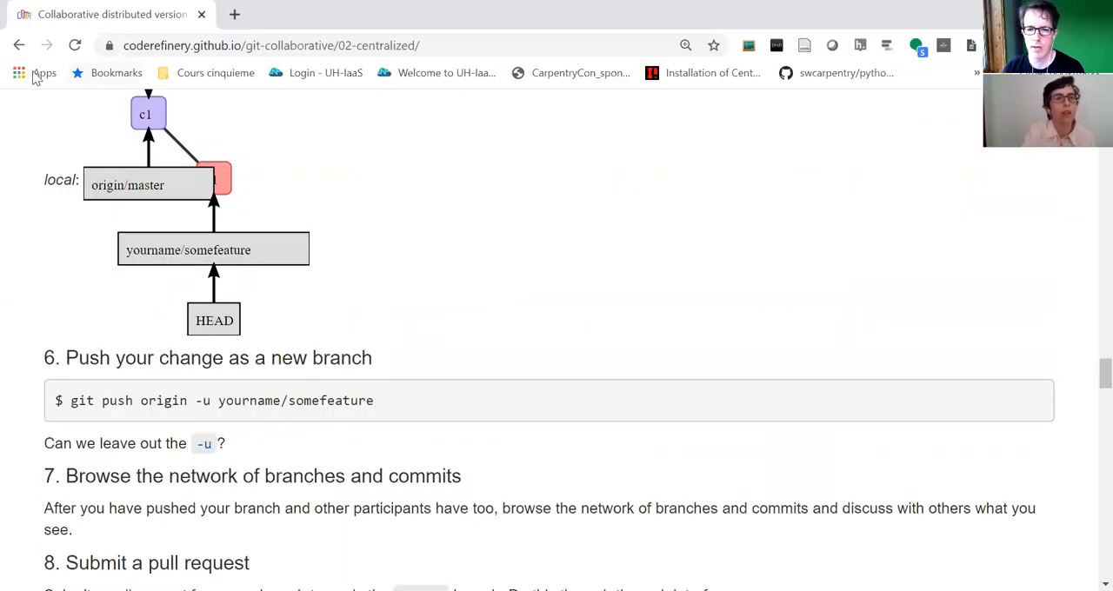
pyautogui.scroll(-4, 176, 322)
pyautogui.scroll(-4, 177, 322)
pyautogui.scroll(-1, 176, 323)
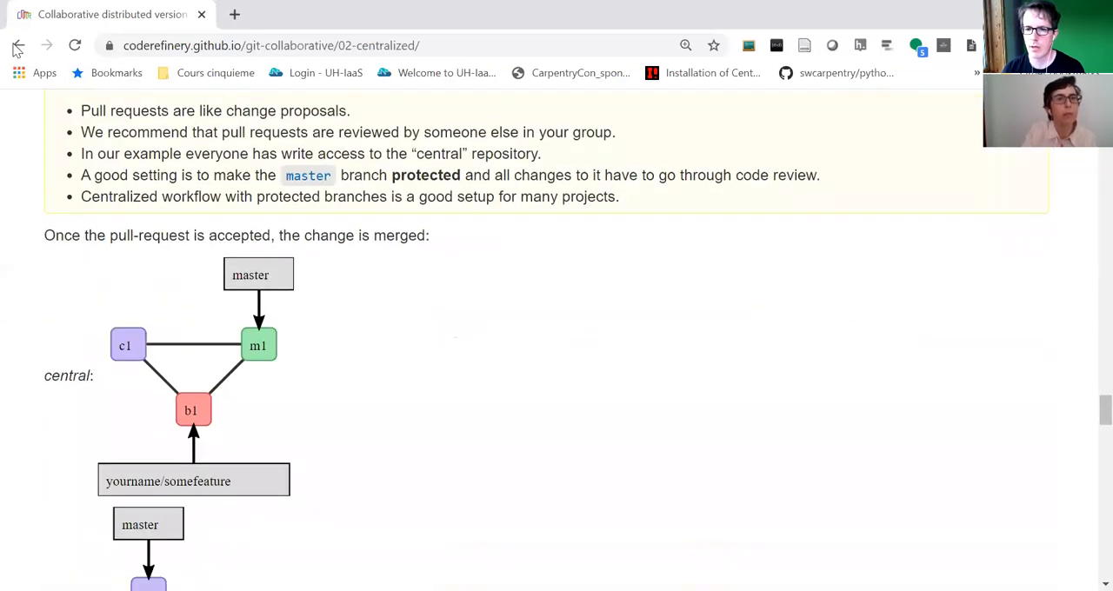
# Navigate back from the Centralized workflow episode to the lesson Schedule
pyautogui.click(20, 45)
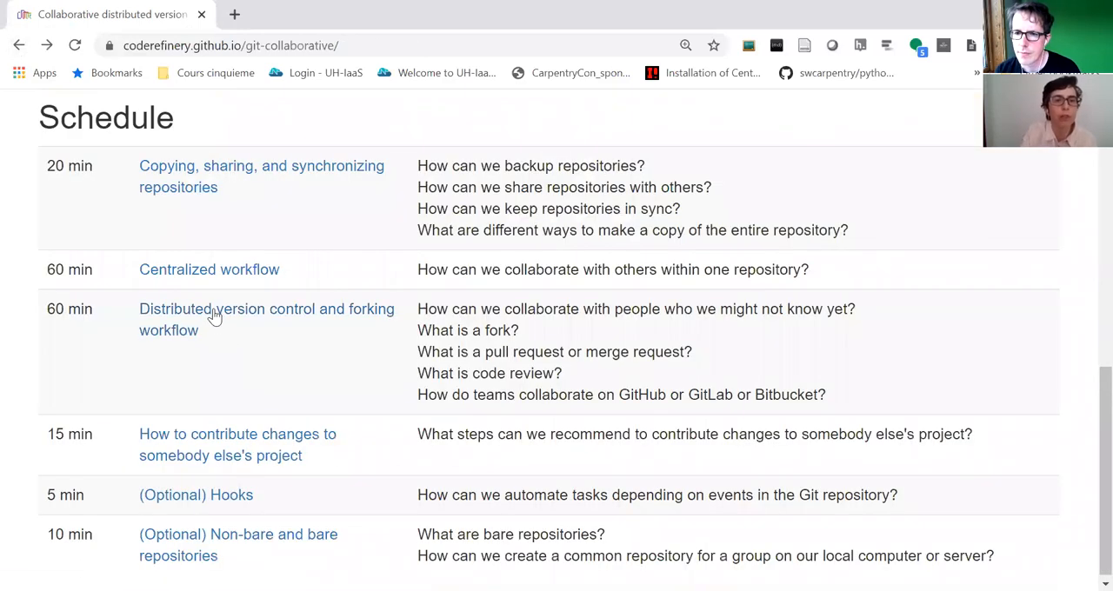
# Open the 'Distributed version control and forking workflow' episode from the Schedule
pyautogui.click(214, 315)
pyautogui.scroll(-4, 214, 315)
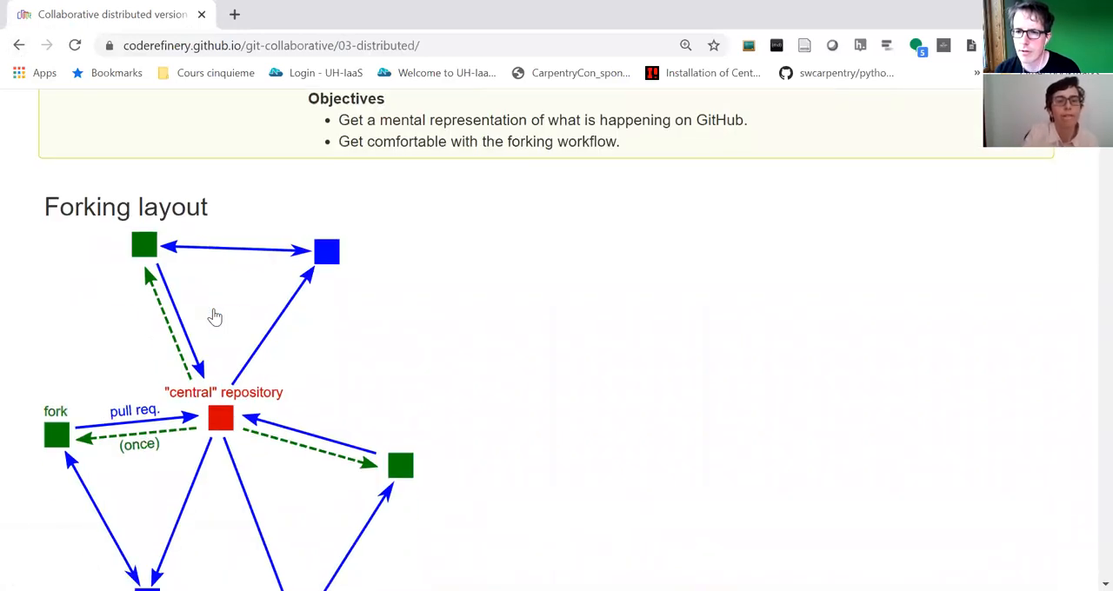
pyautogui.scroll(-3, 214, 314)
pyautogui.scroll(-6, 214, 315)
pyautogui.scroll(-5, 214, 315)
pyautogui.scroll(-4, 214, 315)
pyautogui.scroll(-2, 214, 315)
pyautogui.scroll(-4, 214, 315)
pyautogui.scroll(-4, 214, 314)
pyautogui.scroll(-6, 214, 314)
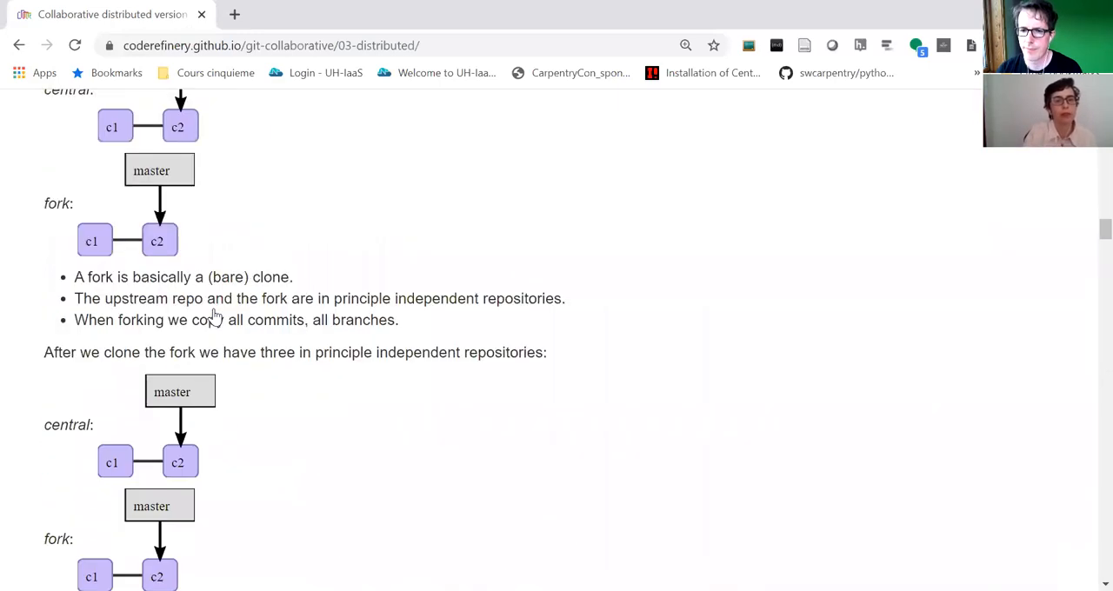
pyautogui.scroll(-3, 214, 315)
pyautogui.scroll(-6, 214, 315)
pyautogui.scroll(-6, 214, 315)
pyautogui.scroll(-4, 214, 315)
pyautogui.scroll(-3, 214, 315)
pyautogui.scroll(-3, 214, 314)
pyautogui.scroll(-2, 214, 315)
pyautogui.scroll(-1, 214, 315)
pyautogui.scroll(-1, 214, 315)
pyautogui.scroll(-1, 214, 315)
pyautogui.scroll(-2, 213, 314)
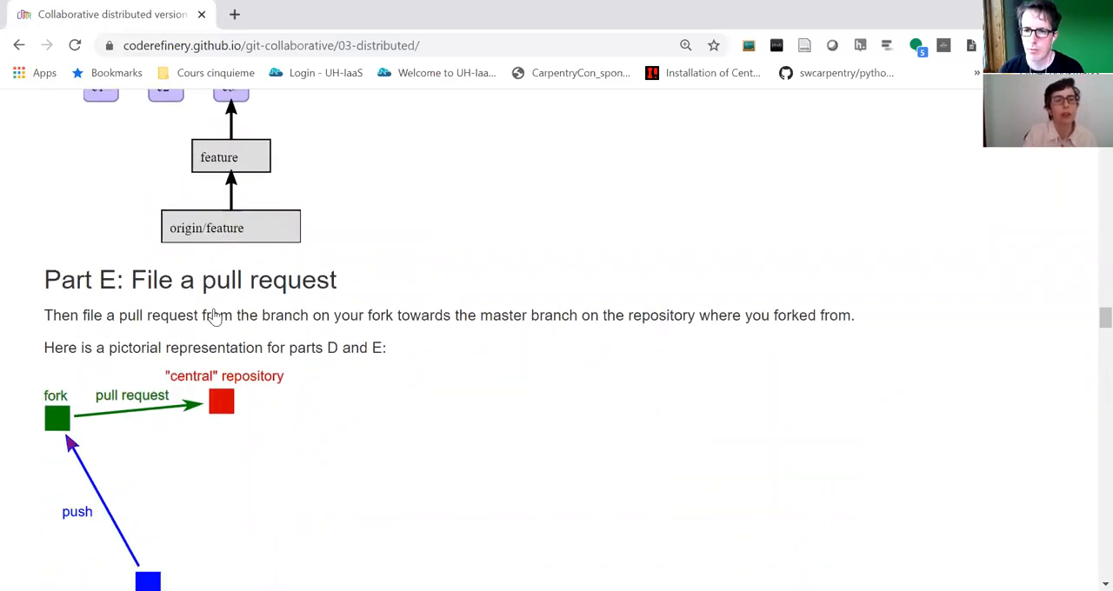
pyautogui.scroll(-1, 214, 314)
pyautogui.scroll(5, 214, 315)
pyautogui.scroll(4, 214, 315)
pyautogui.scroll(4, 214, 315)
pyautogui.scroll(3, 214, 315)
pyautogui.scroll(2, 214, 315)
pyautogui.scroll(2, 214, 315)
pyautogui.scroll(4, 214, 314)
pyautogui.scroll(3, 214, 315)
pyautogui.scroll(4, 214, 315)
pyautogui.scroll(3, 214, 315)
pyautogui.scroll(1, 214, 314)
pyautogui.scroll(2, 214, 315)
pyautogui.scroll(1, 214, 315)
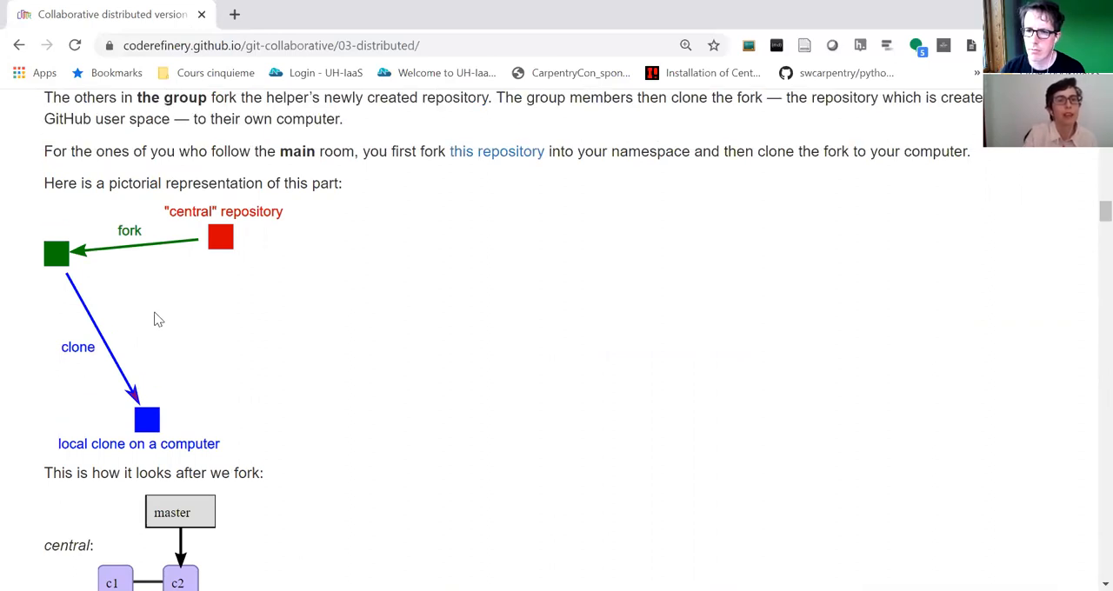
pyautogui.scroll(2, 158, 319)
pyautogui.scroll(1, 159, 319)
pyautogui.scroll(2, 239, 265)
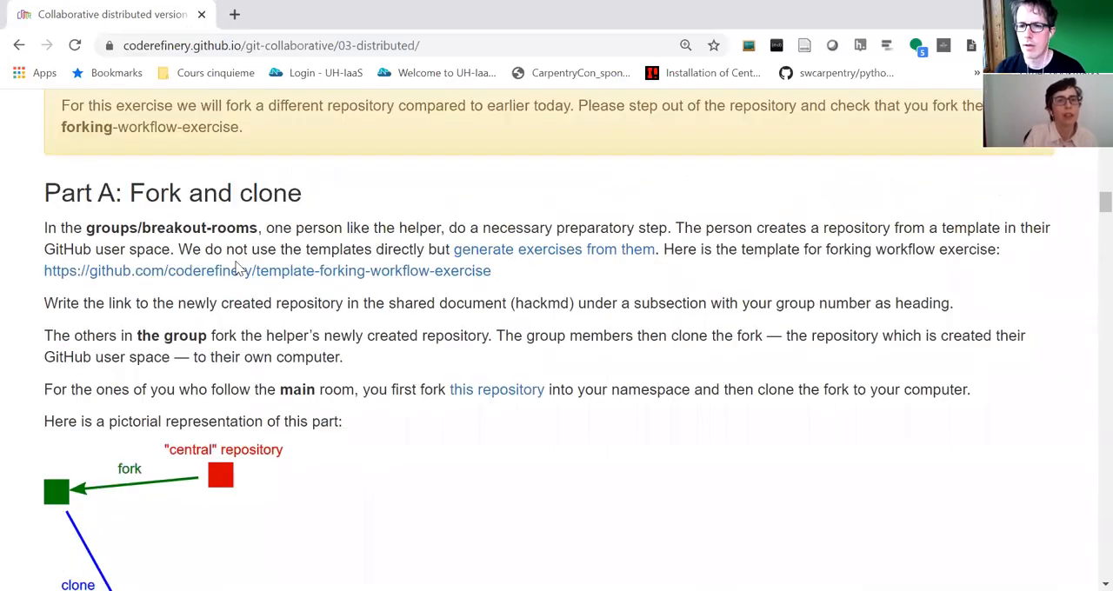
pyautogui.scroll(1, 239, 264)
pyautogui.scroll(-1, 240, 264)
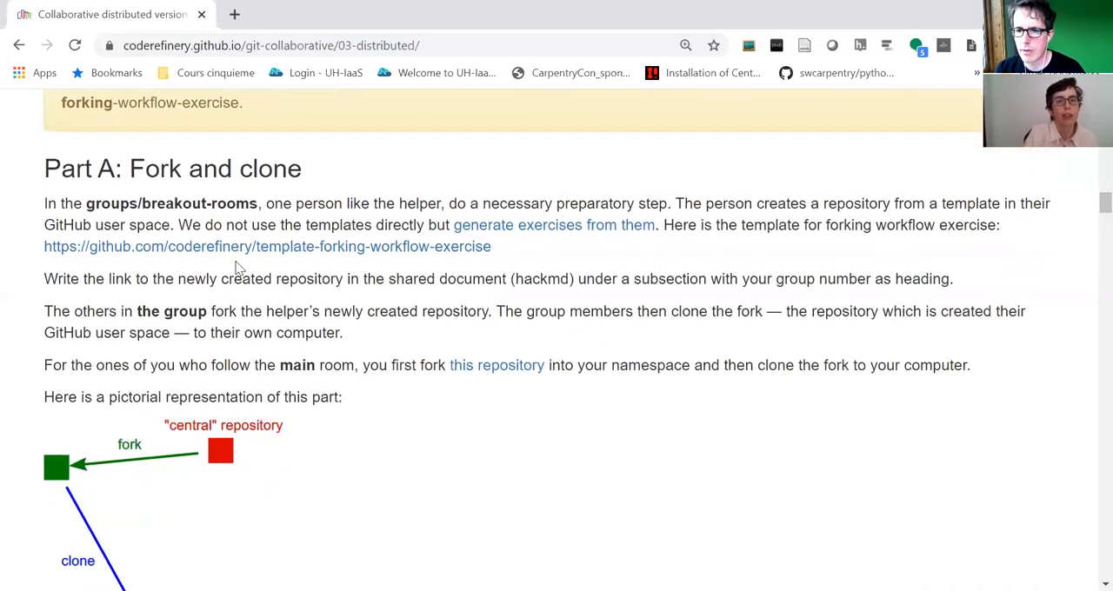
pyautogui.scroll(-1, 239, 265)
pyautogui.scroll(-1, 239, 265)
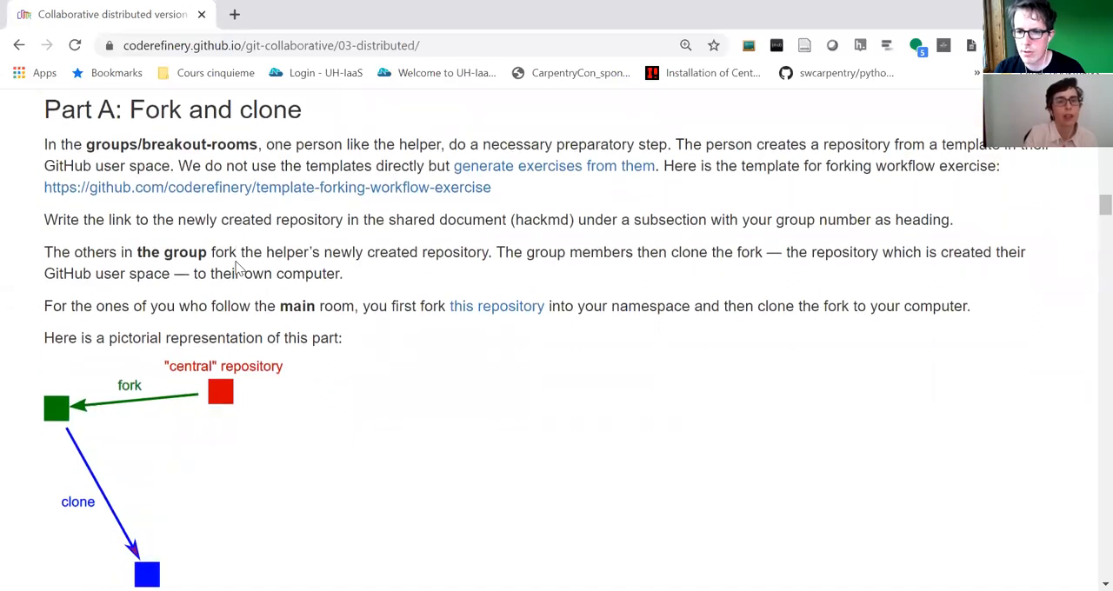
pyautogui.scroll(-1, 231, 244)
pyautogui.scroll(-2, 222, 222)
pyautogui.scroll(-2, 223, 222)
pyautogui.scroll(-2, 222, 221)
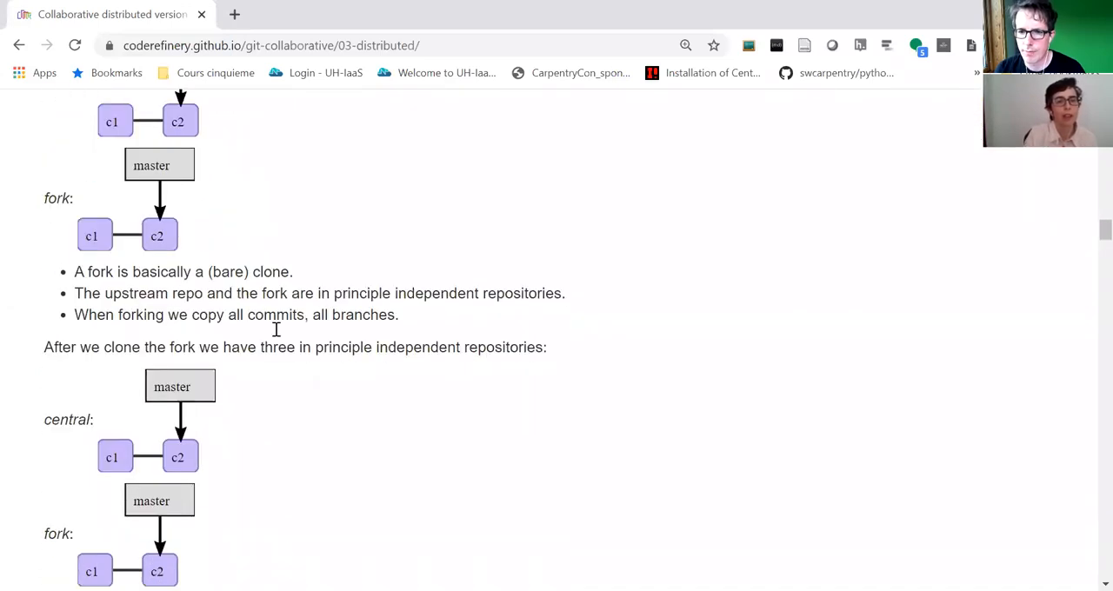
pyautogui.scroll(-1, 319, 418)
pyautogui.scroll(-3, 319, 418)
pyautogui.scroll(-2, 319, 418)
pyautogui.scroll(-2, 319, 418)
pyautogui.scroll(-1, 320, 418)
pyautogui.scroll(-1, 316, 414)
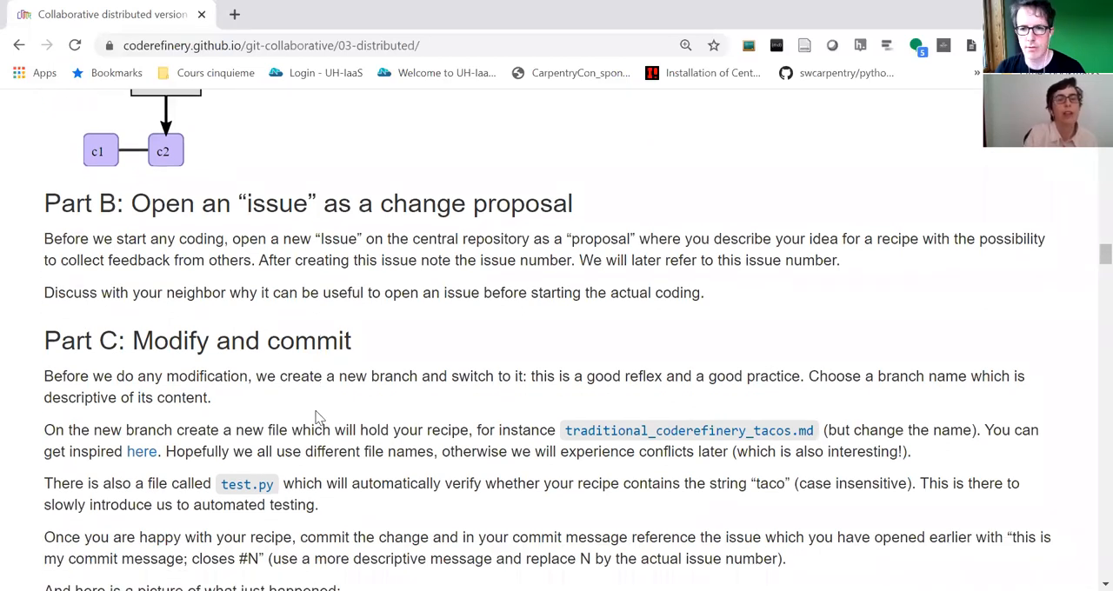
pyautogui.scroll(-5, 317, 416)
pyautogui.scroll(-4, 317, 416)
pyautogui.scroll(-3, 317, 415)
pyautogui.scroll(-3, 316, 418)
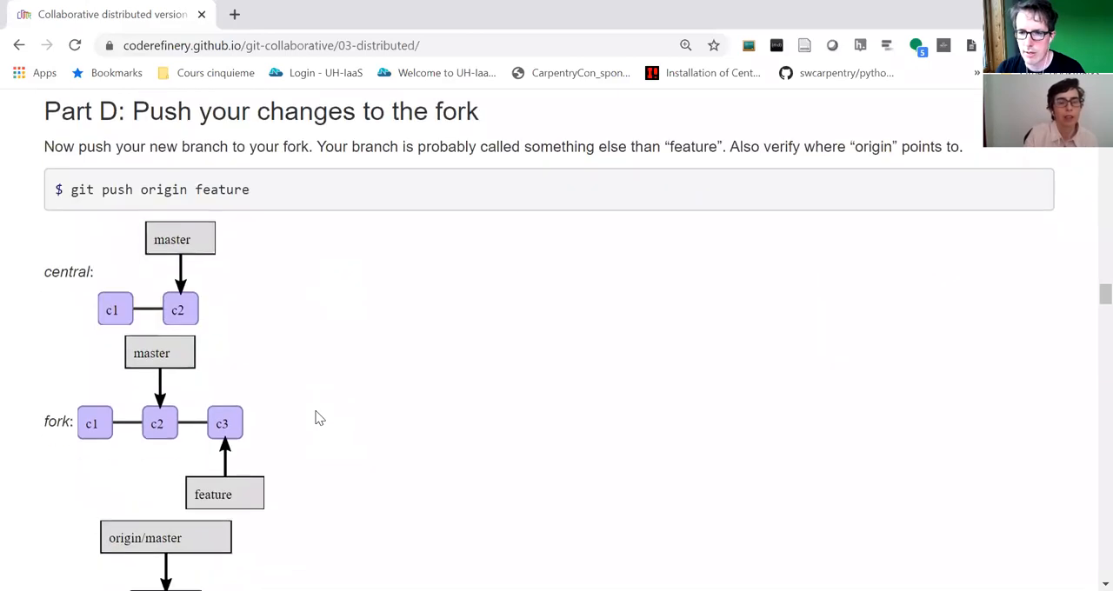
pyautogui.scroll(-4, 317, 418)
pyautogui.scroll(-5, 317, 417)
pyautogui.scroll(-4, 317, 418)
pyautogui.scroll(-3, 317, 418)
pyautogui.scroll(-3, 316, 418)
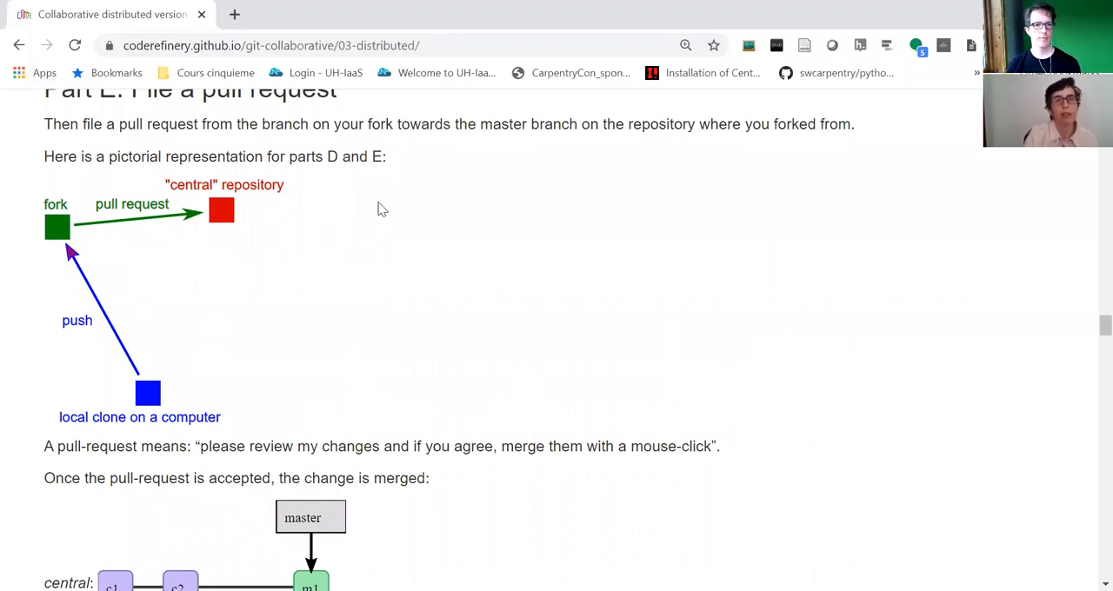
pyautogui.scroll(1, 379, 213)
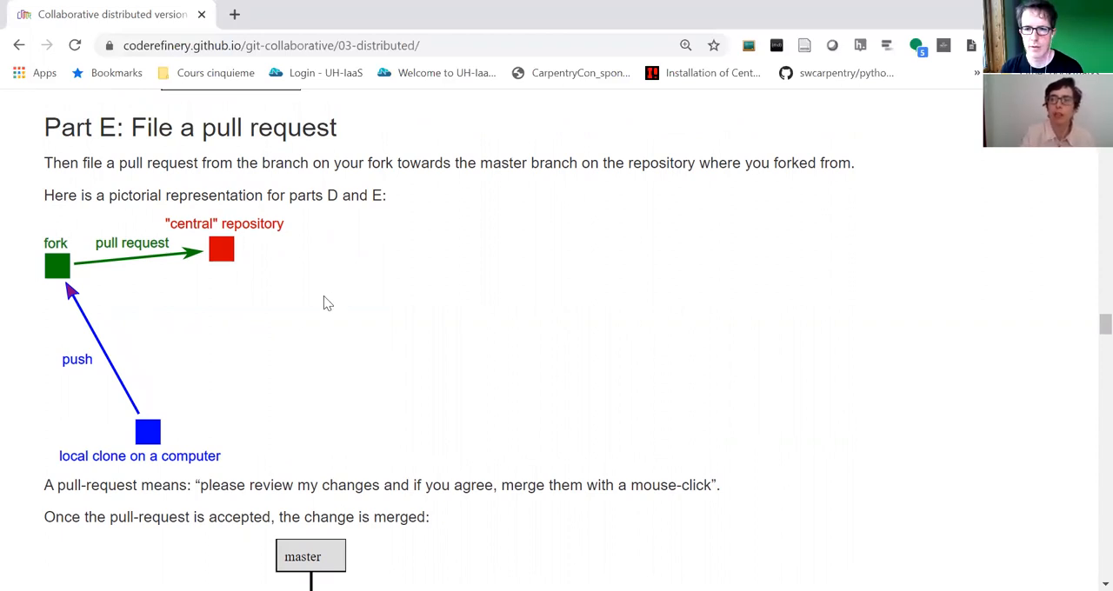
pyautogui.scroll(-2, 324, 296)
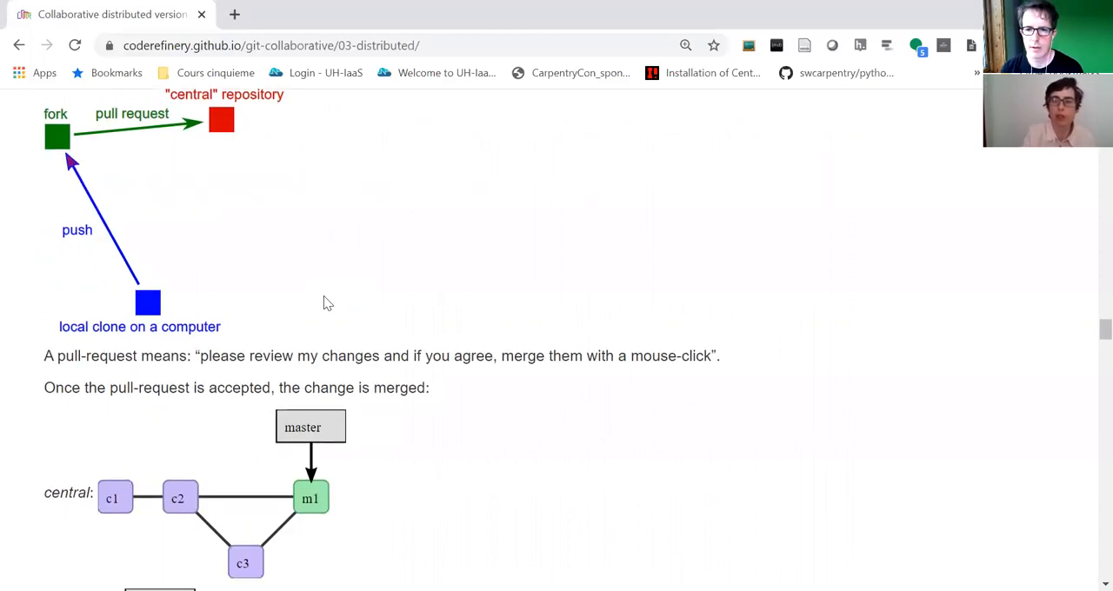
pyautogui.scroll(-2, 323, 295)
pyautogui.scroll(-1, 324, 295)
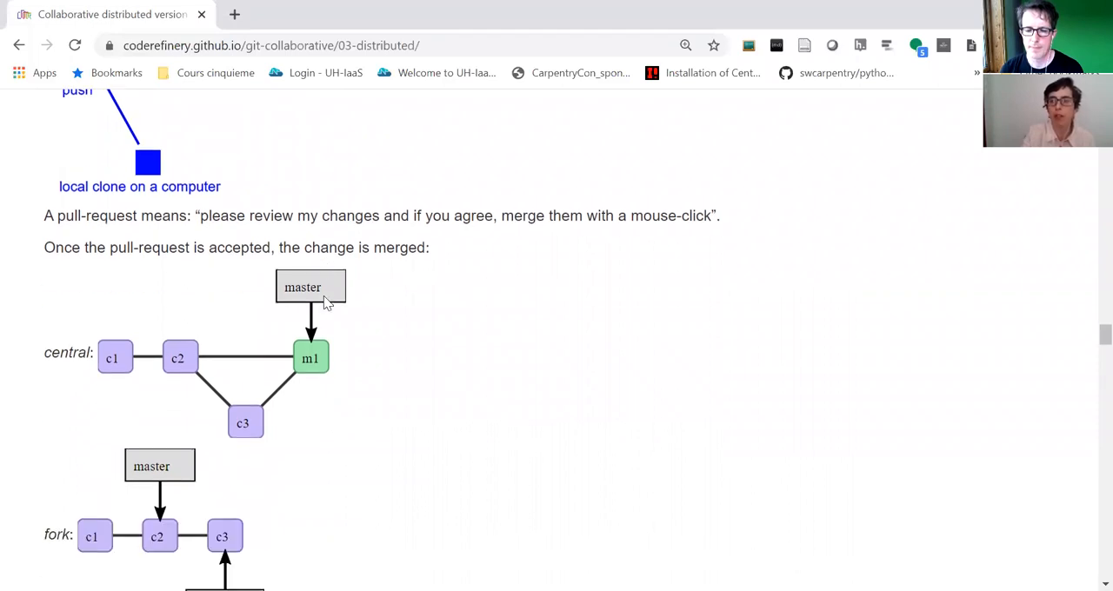
pyautogui.scroll(-2, 323, 295)
pyautogui.scroll(-2, 323, 295)
pyautogui.scroll(-2, 324, 295)
pyautogui.scroll(-2, 323, 296)
pyautogui.scroll(-3, 323, 296)
pyautogui.scroll(-2, 324, 296)
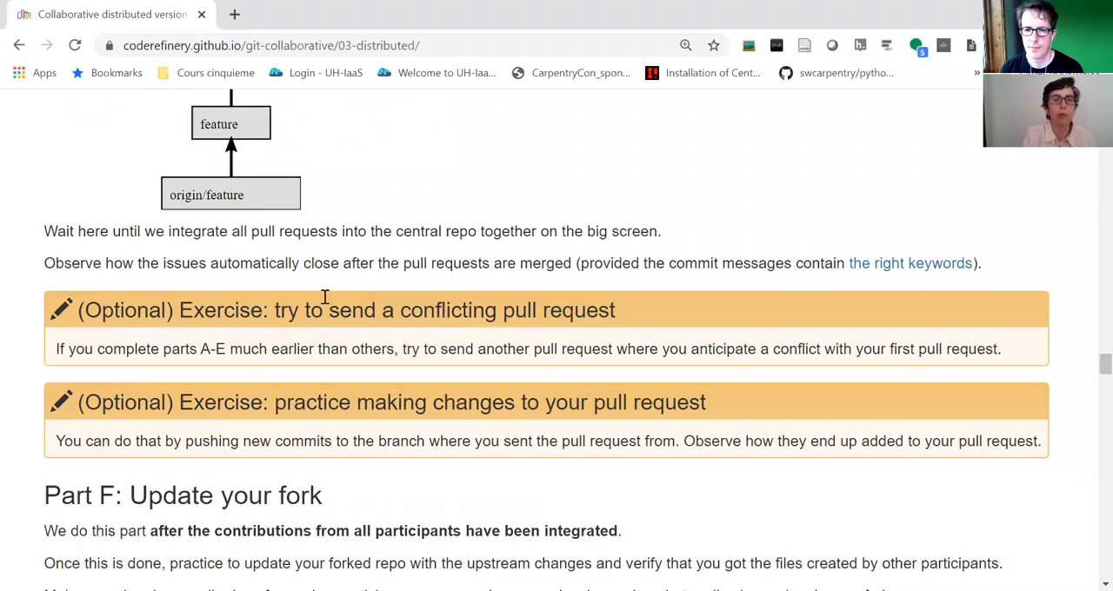
pyautogui.scroll(-1, 324, 296)
pyautogui.scroll(-1, 323, 296)
pyautogui.scroll(-3, 324, 296)
pyautogui.scroll(-2, 323, 295)
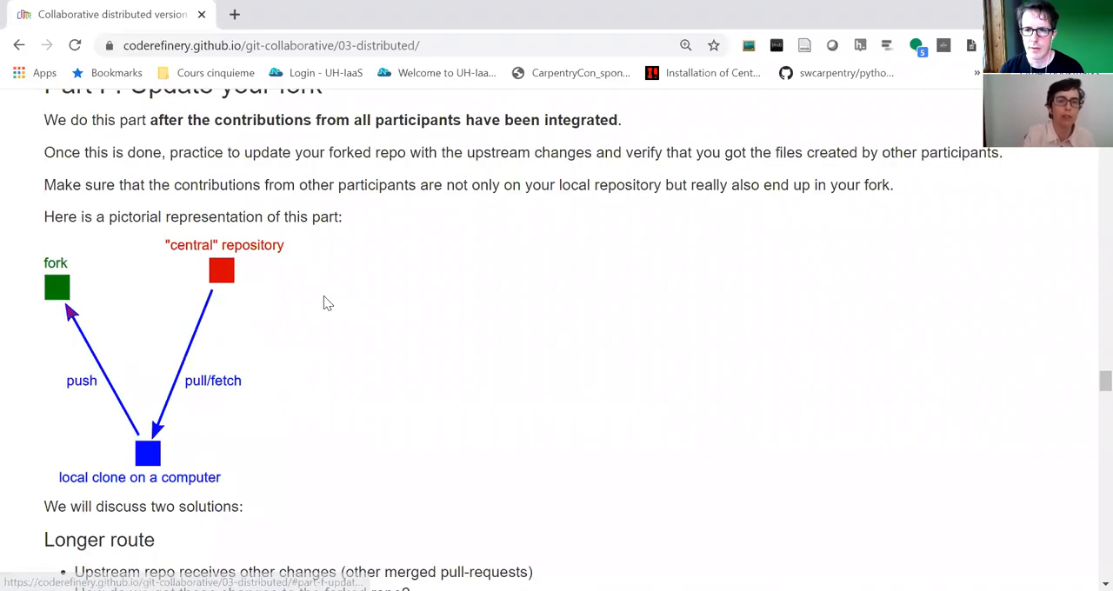
pyautogui.scroll(1, 324, 296)
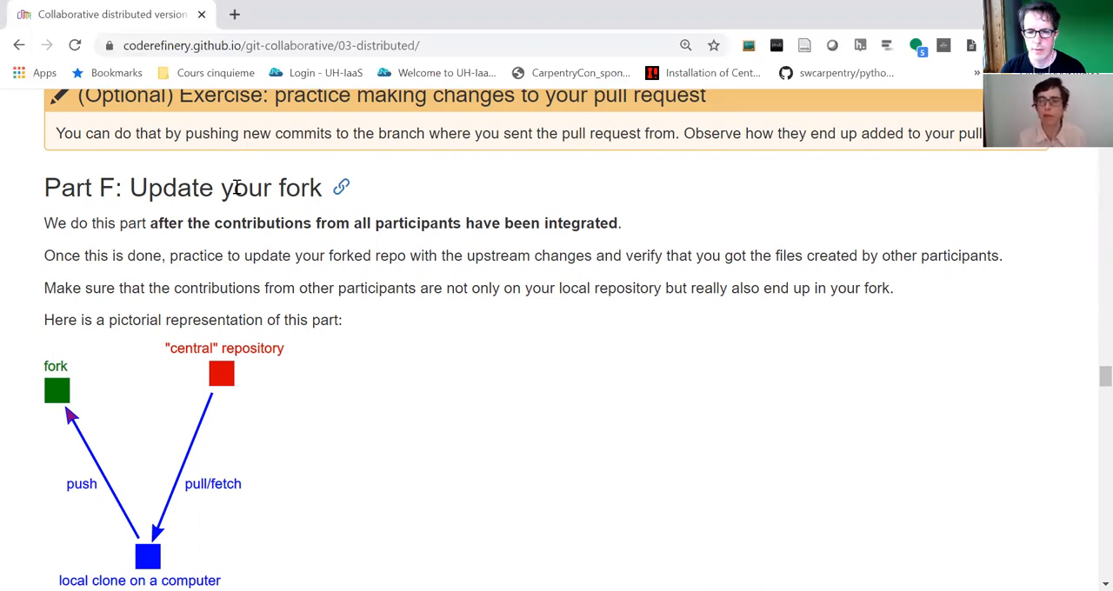
pyautogui.scroll(-2, 235, 187)
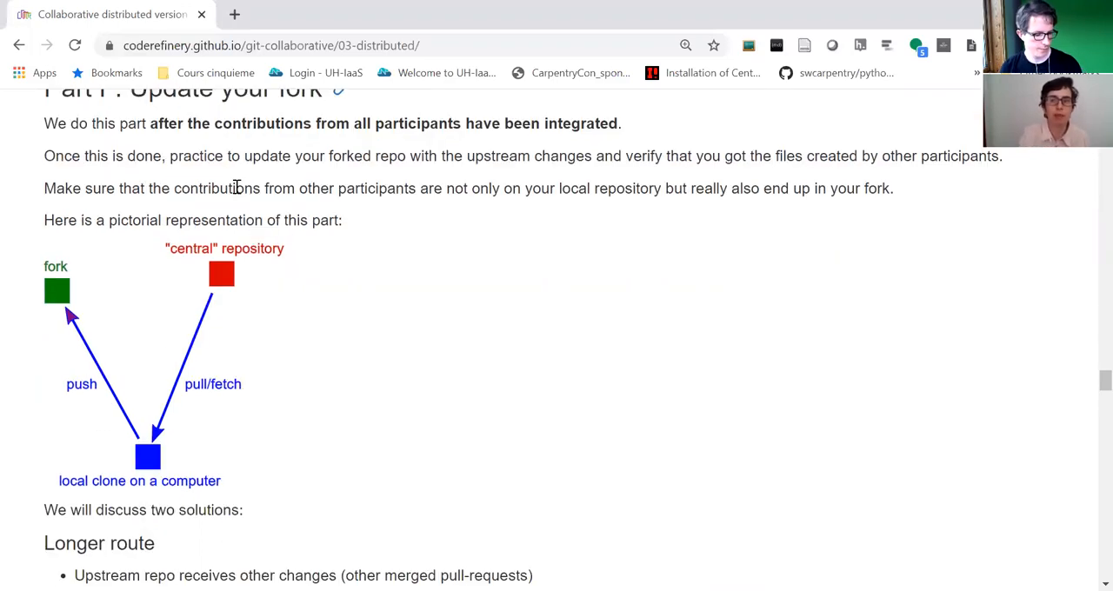
pyautogui.scroll(-2, 239, 191)
pyautogui.scroll(-3, 239, 192)
pyautogui.scroll(-2, 239, 192)
pyautogui.scroll(-1, 239, 192)
pyautogui.scroll(-3, 240, 192)
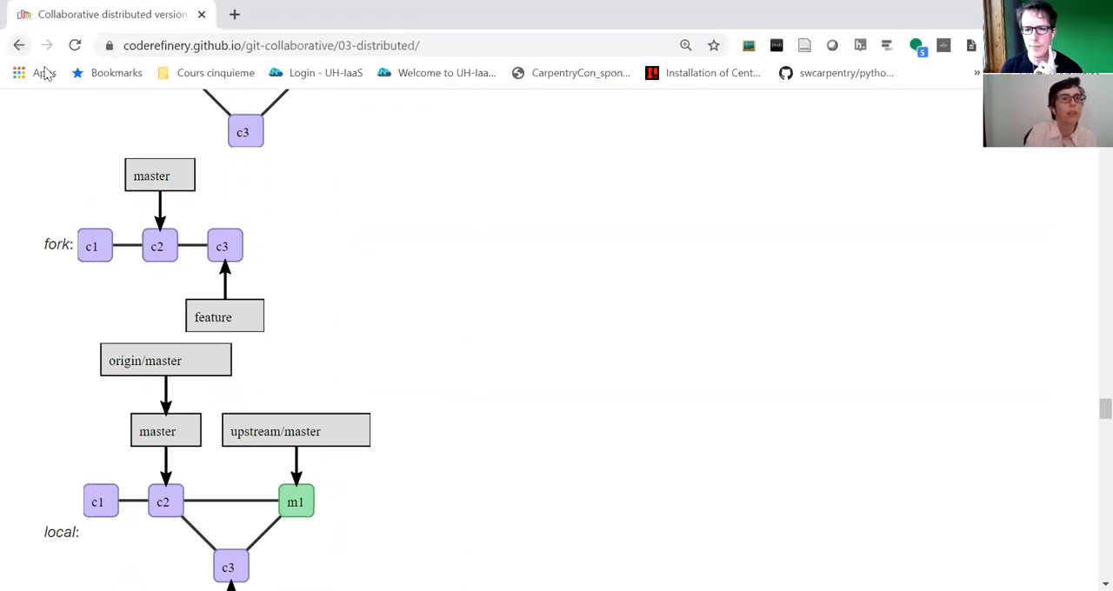
# Return to the Schedule and check the link options for 'How to contribute changes to somebody else's project'
pyautogui.click(19, 45)
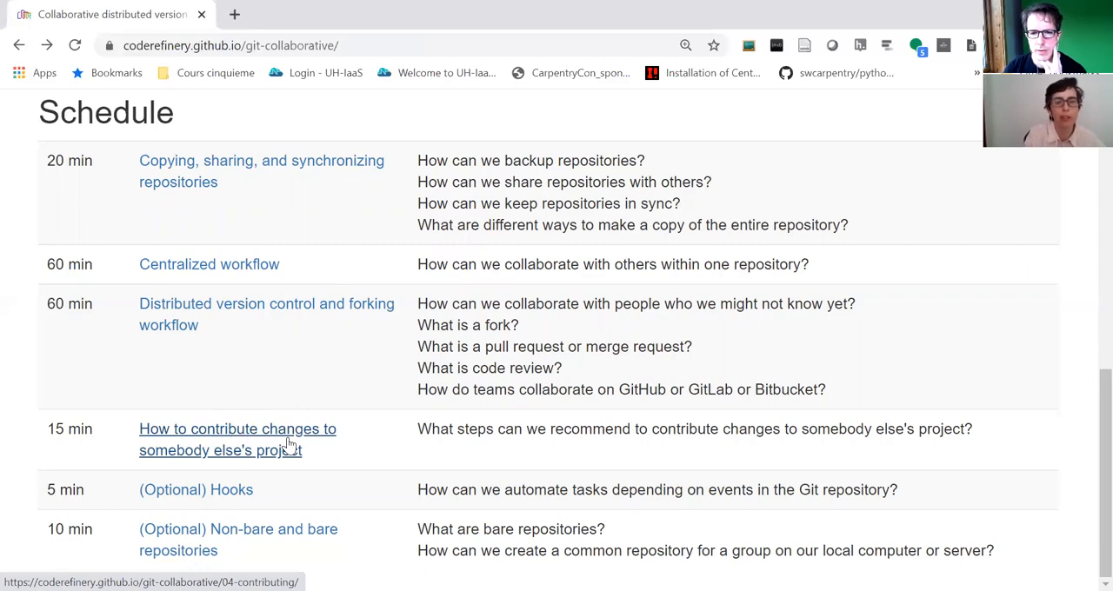
pyautogui.rightClick(290, 443)
pyautogui.press('Escape')
pyautogui.click(287, 443)
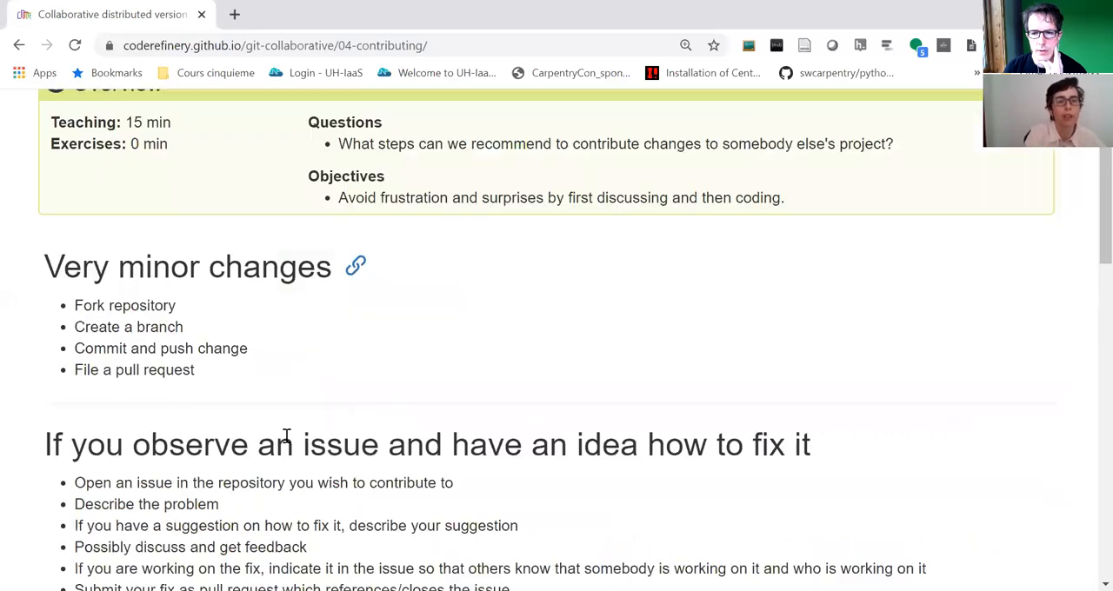
pyautogui.scroll(-3, 287, 436)
pyautogui.scroll(-3, 287, 436)
pyautogui.scroll(-2, 287, 436)
pyautogui.scroll(-2, 287, 436)
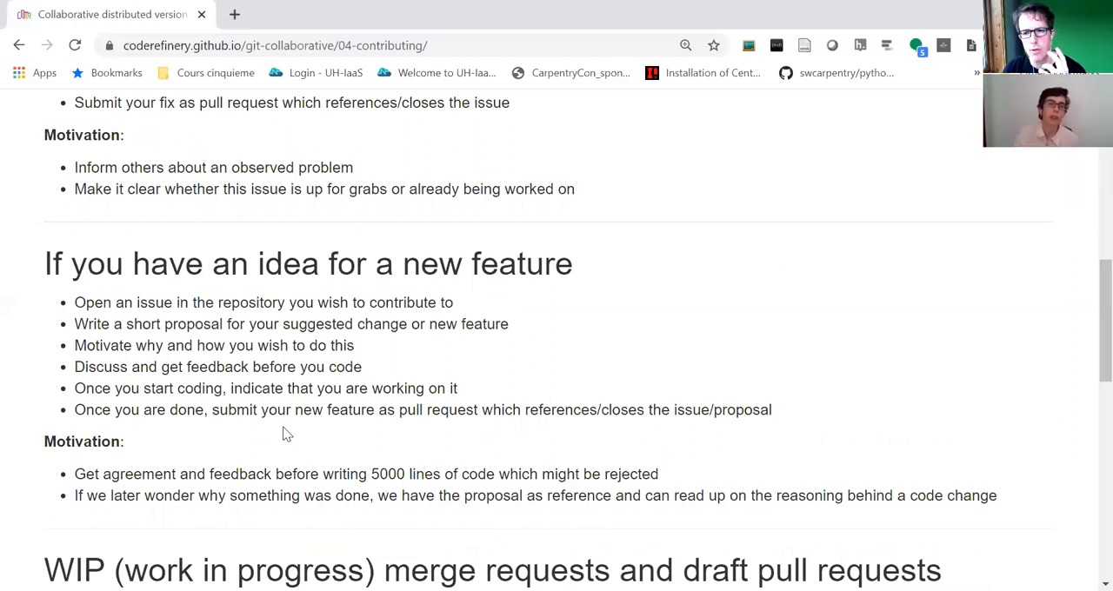
pyautogui.scroll(-1, 287, 433)
pyautogui.scroll(-2, 287, 433)
pyautogui.scroll(-2, 284, 426)
pyautogui.scroll(-2, 283, 426)
pyautogui.scroll(-1, 284, 426)
pyautogui.scroll(-1, 284, 426)
pyautogui.scroll(-2, 284, 426)
pyautogui.scroll(-1, 283, 426)
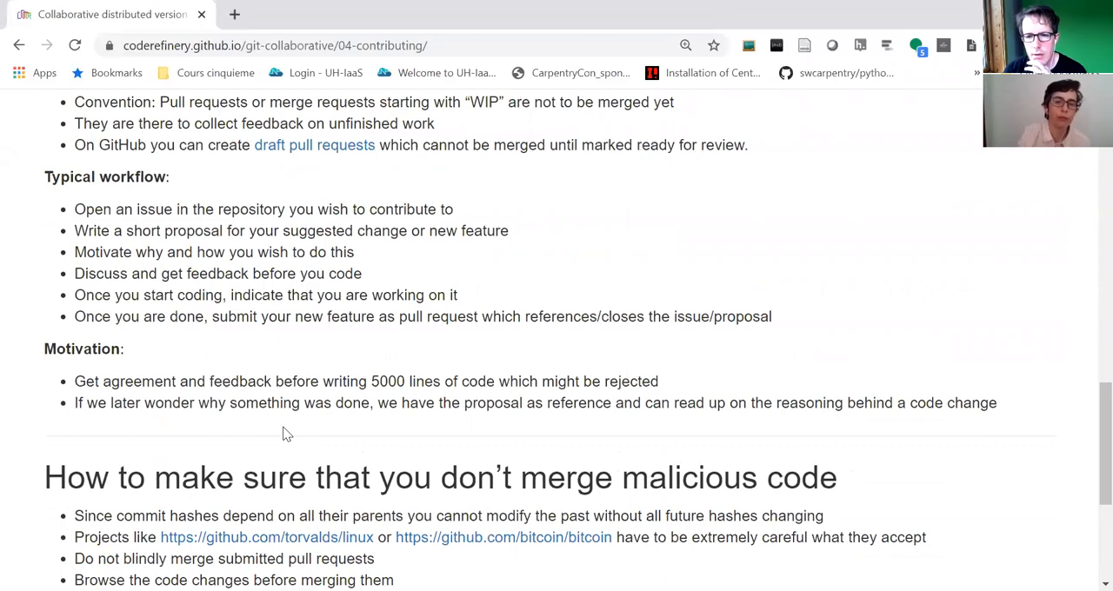
pyautogui.scroll(-1, 284, 426)
pyautogui.scroll(-2, 283, 426)
pyautogui.scroll(-1, 284, 426)
pyautogui.scroll(1, 283, 426)
pyautogui.scroll(2, 284, 426)
pyautogui.scroll(2, 283, 427)
pyautogui.scroll(1, 283, 426)
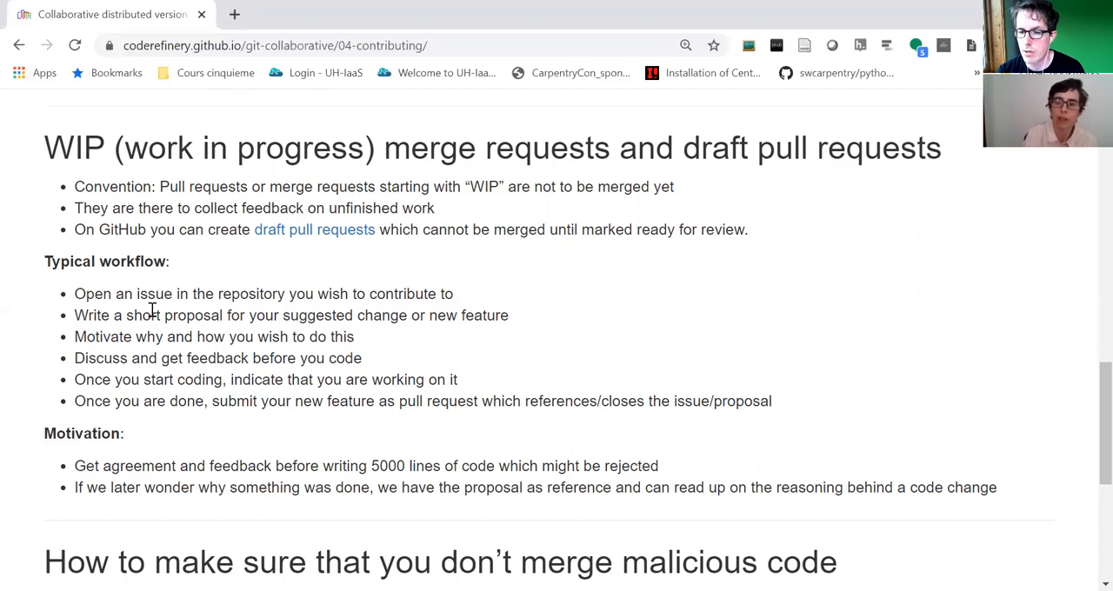
pyautogui.scroll(-2, 121, 255)
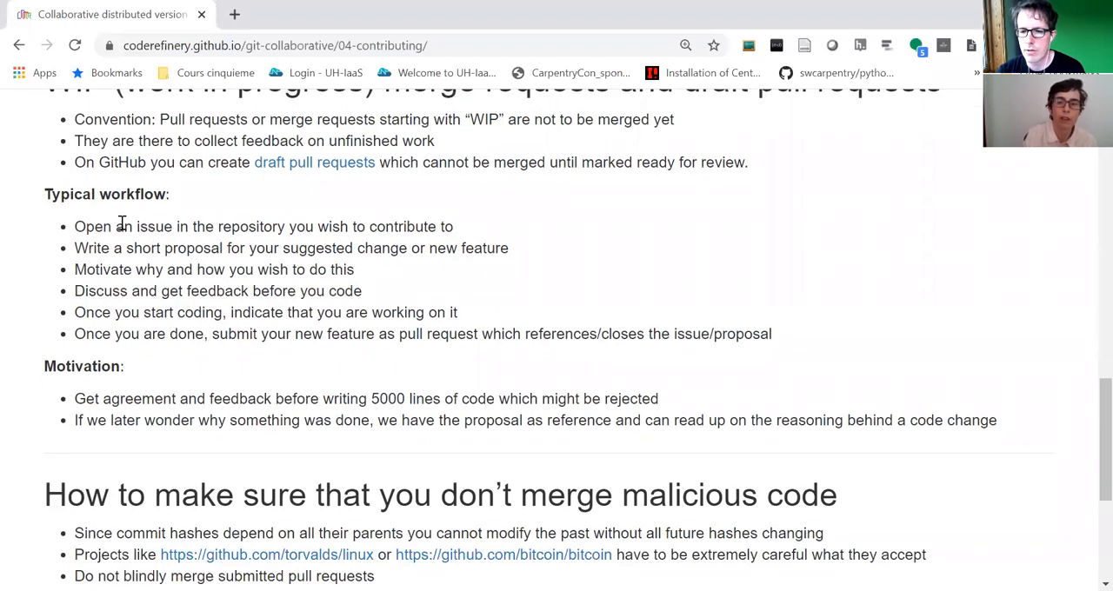
pyautogui.click(19, 45)
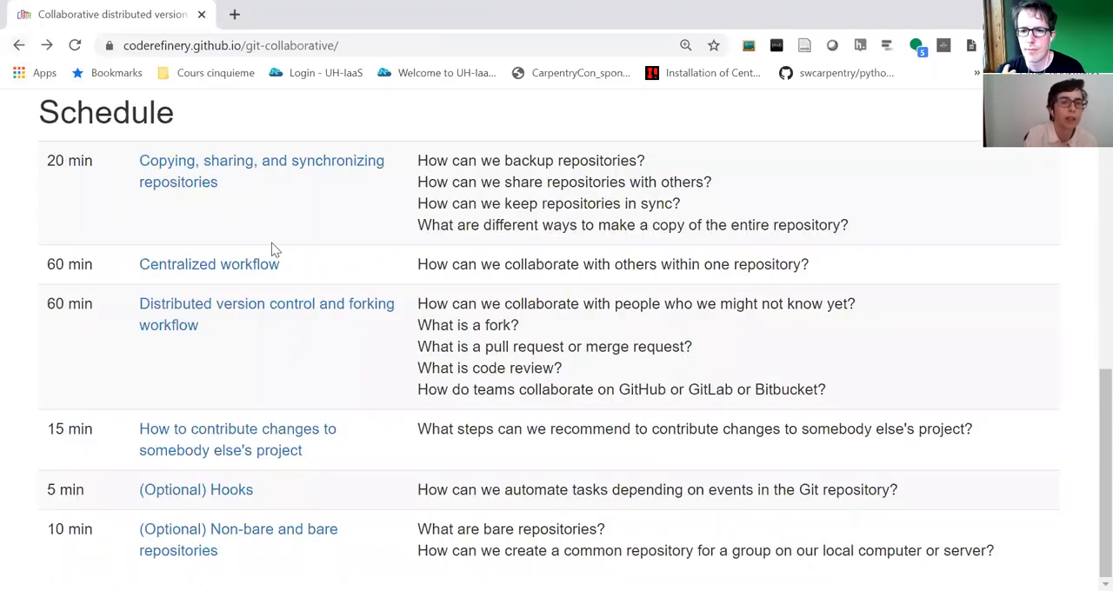